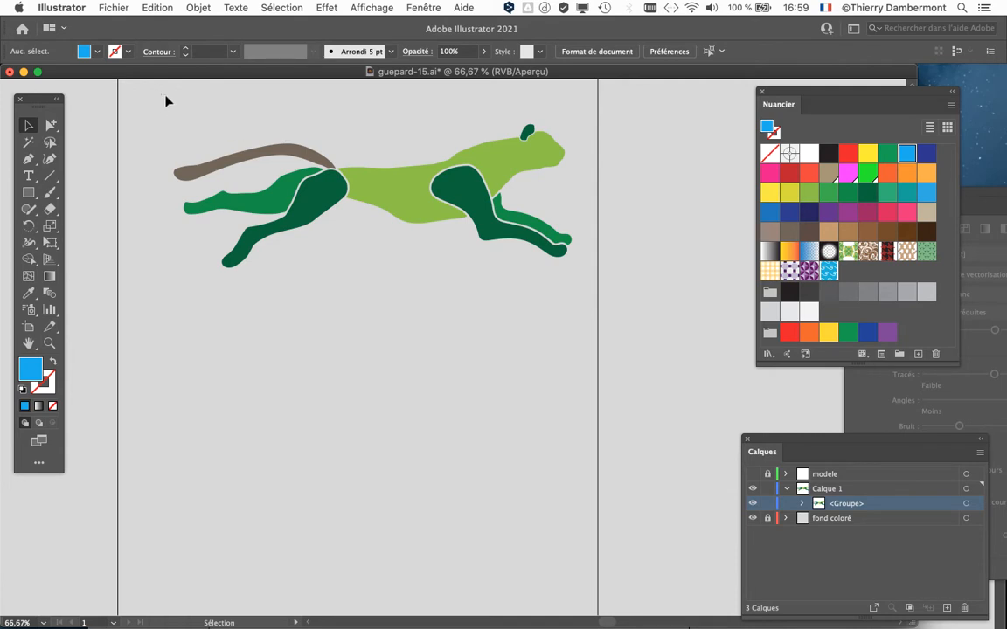
# Duplicate the green cheetah group and place the copy directly below the original on the artboard
pyautogui.moveTo(166, 101); pyautogui.dragTo(588, 286)
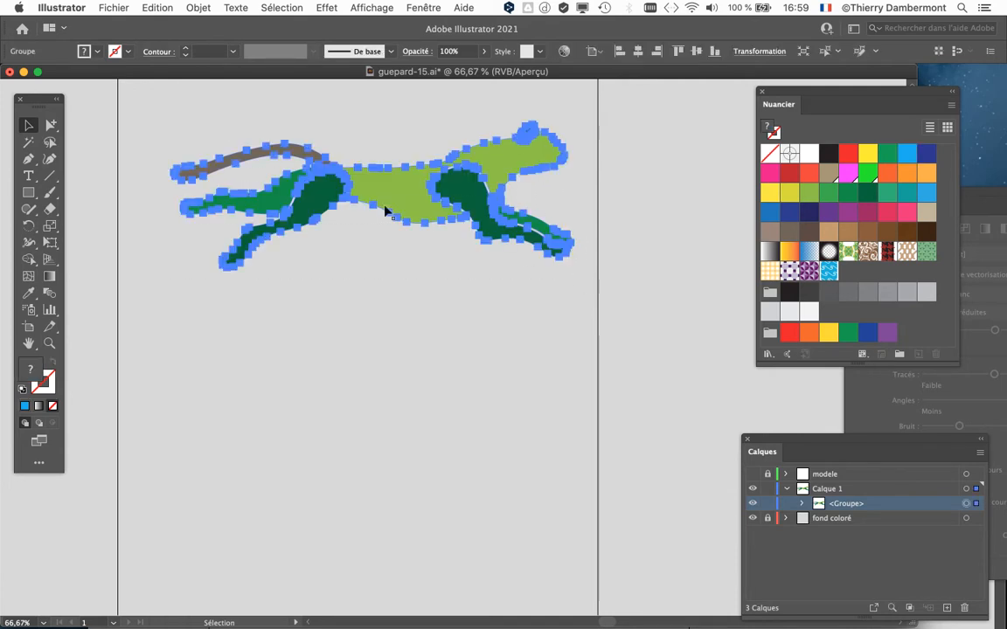
pyautogui.click(259, 166)
pyautogui.click(268, 158)
pyautogui.scroll(-1, 389, 247)
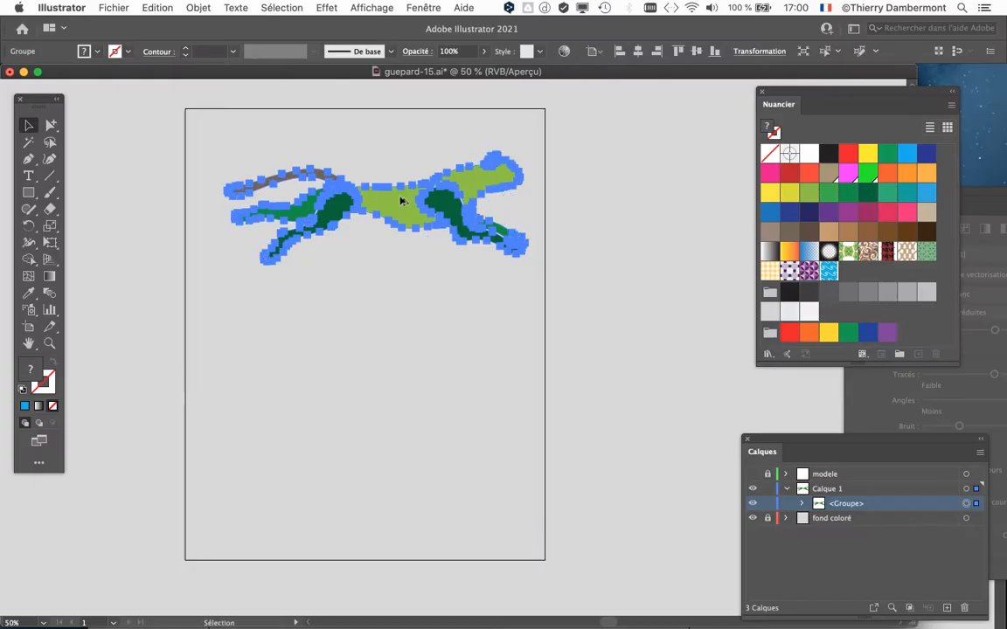
pyautogui.moveTo(401, 202); pyautogui.dragTo(398, 328)
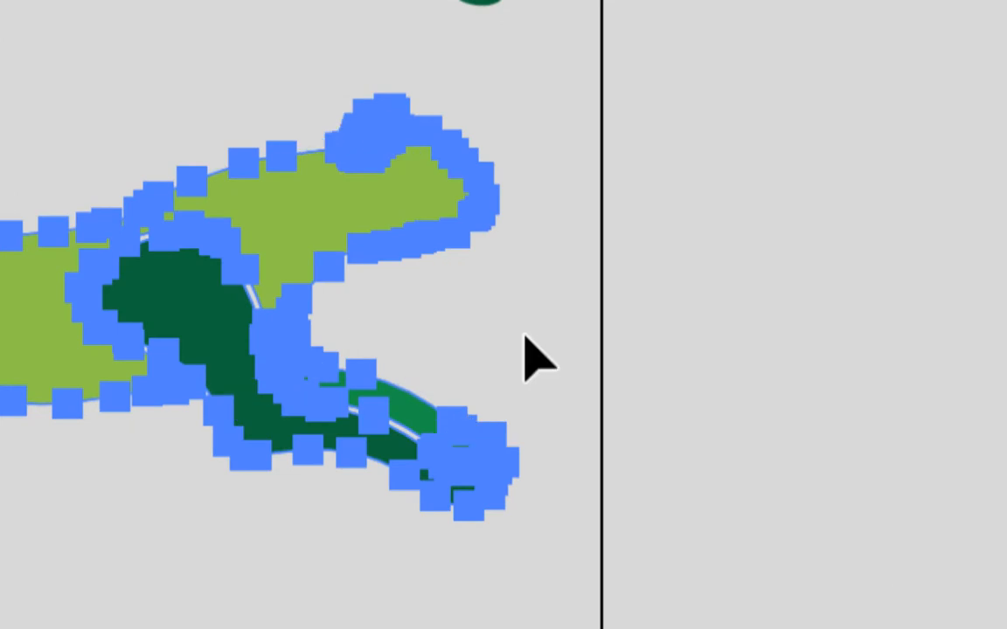
pyautogui.click(527, 354)
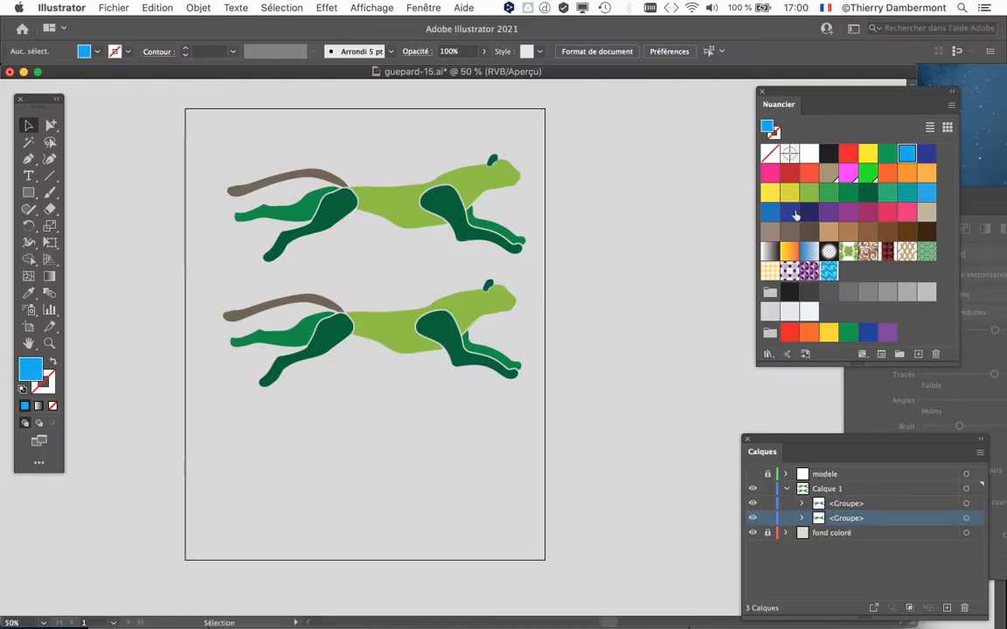
# Recolour the copied cheetah with a teal body, magenta near front leg, orange near hind leg, pink far hind leg and dark green tail
pyautogui.moveTo(795, 216); pyautogui.dragTo(479, 312)
pyautogui.moveTo(868, 212); pyautogui.dragTo(442, 323)
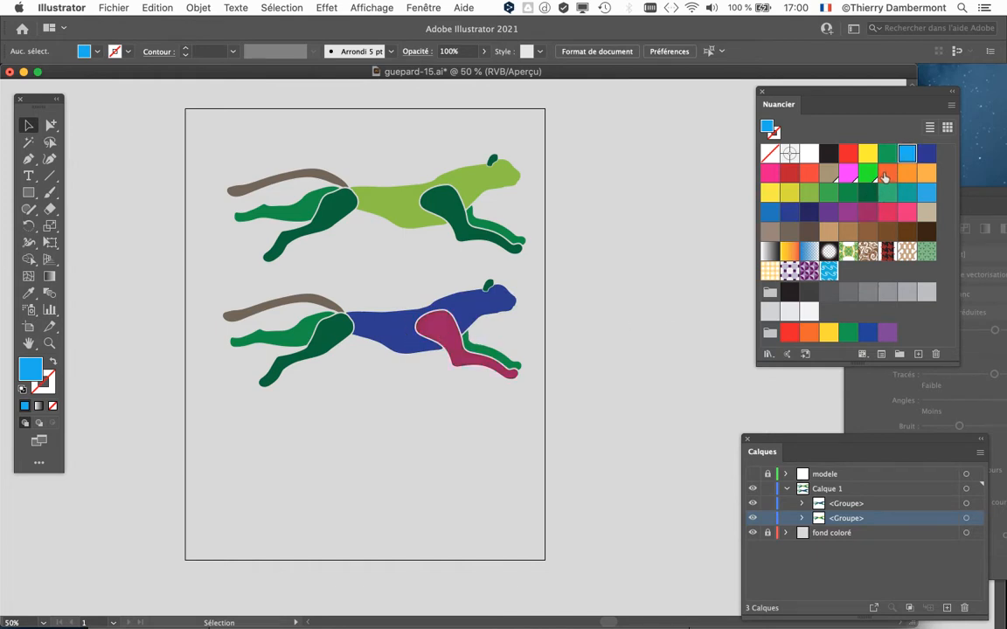
pyautogui.moveTo(808, 173); pyautogui.dragTo(343, 331)
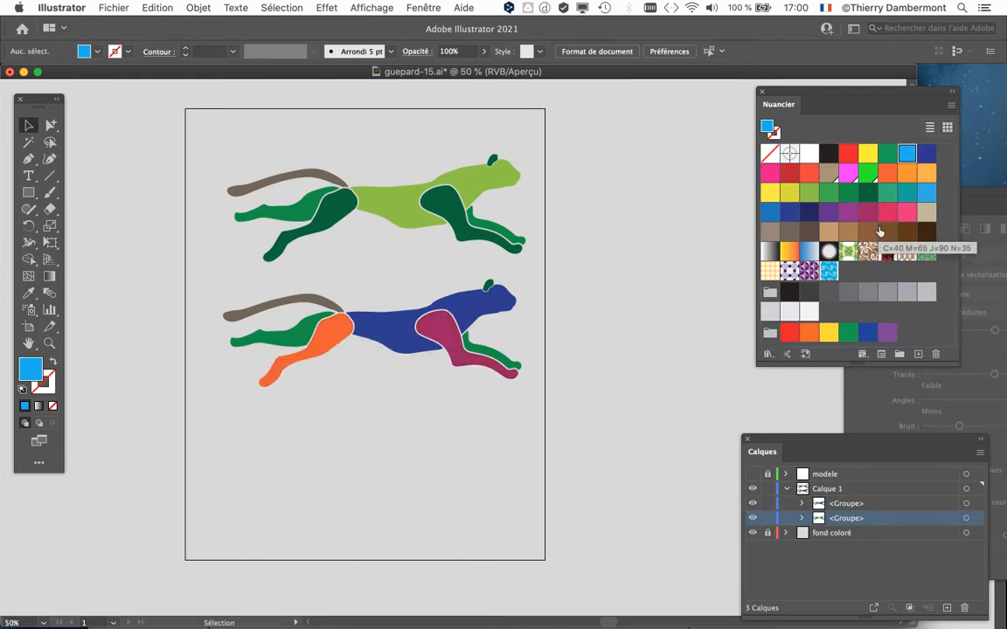
pyautogui.moveTo(907, 212); pyautogui.dragTo(313, 335)
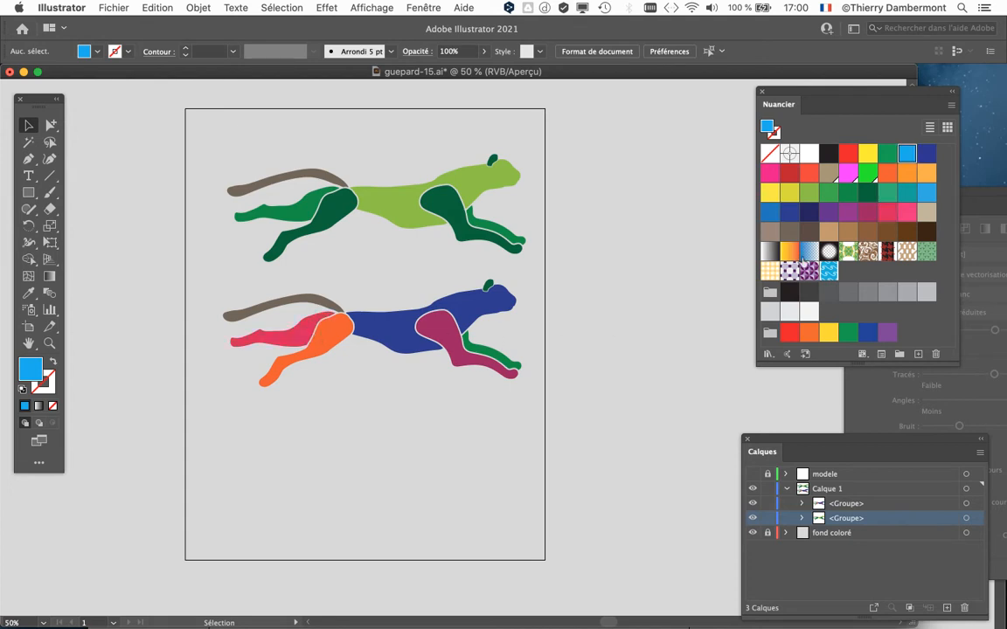
pyautogui.moveTo(868, 192); pyautogui.dragTo(263, 300)
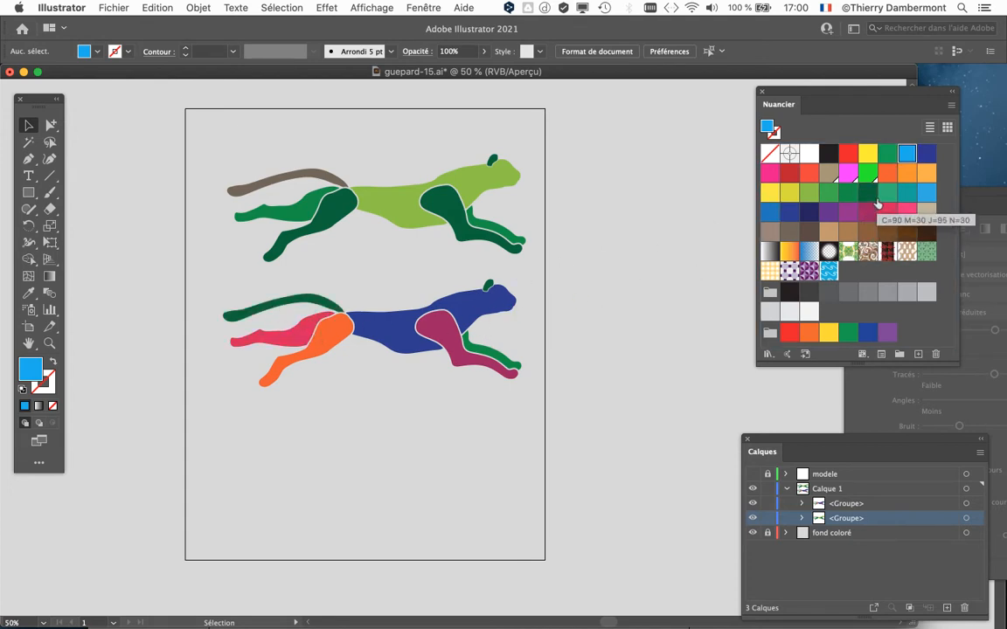
pyautogui.moveTo(887, 193); pyautogui.dragTo(476, 319)
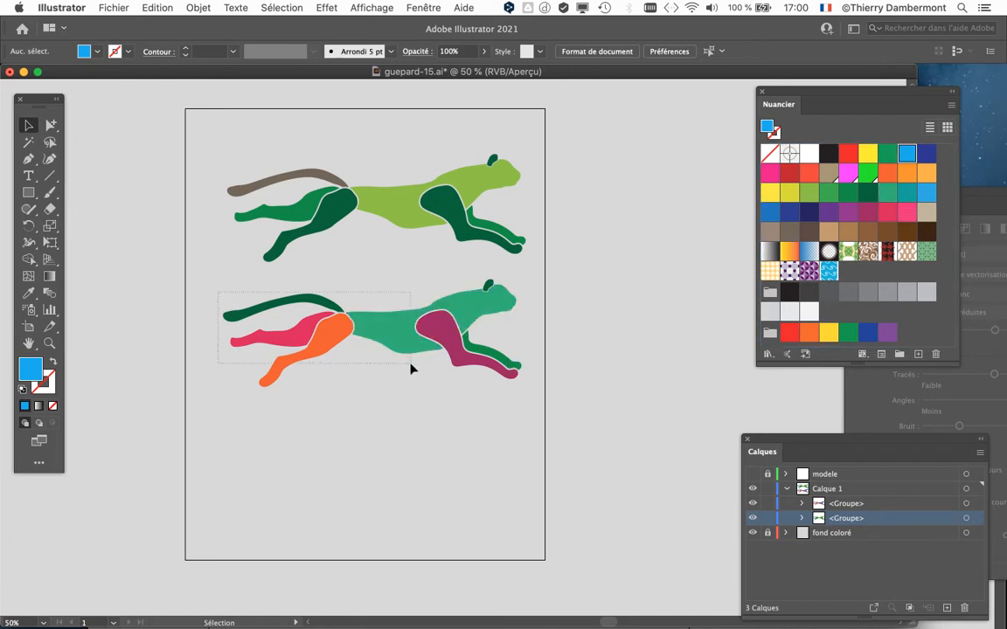
# Duplicate the recoloured cheetah below itself, filling the new copy's body and far hind leg purple and its near hind leg brown
pyautogui.click(412, 369)
pyautogui.moveTo(398, 366); pyautogui.dragTo(393, 476)
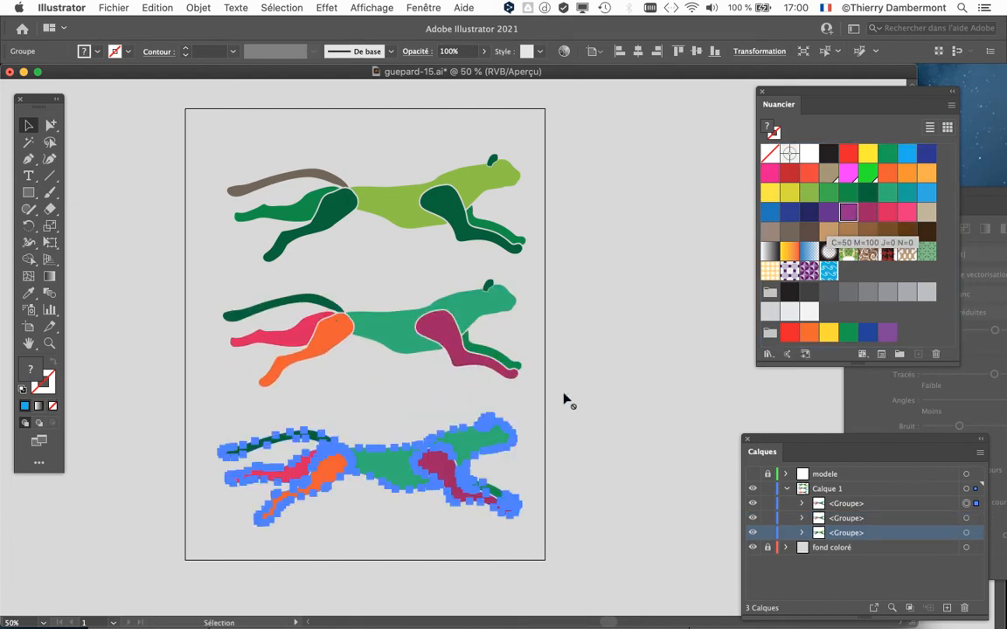
pyautogui.moveTo(564, 400); pyautogui.dragTo(487, 441)
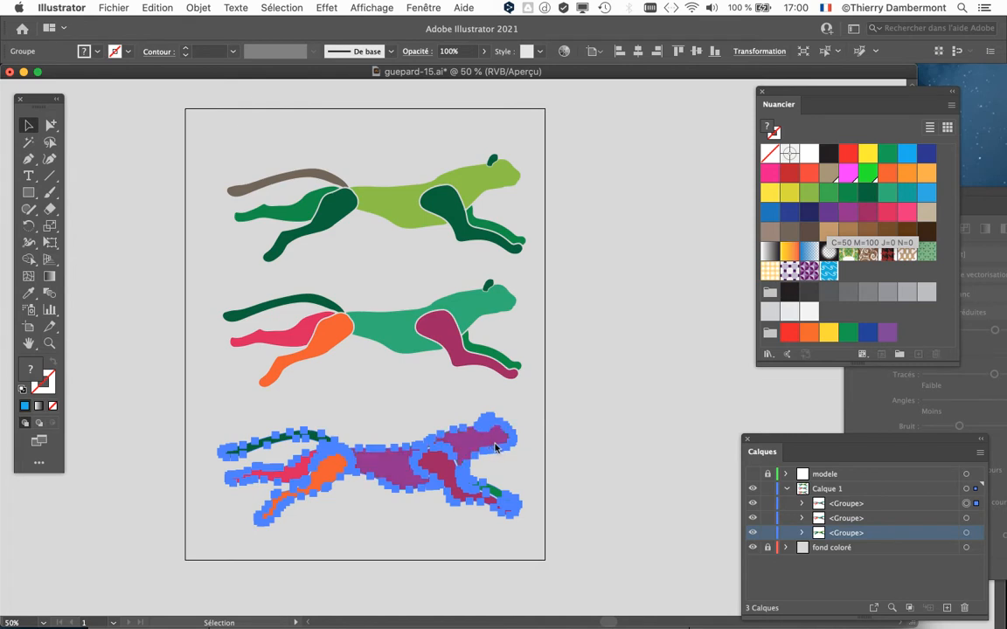
pyautogui.click(574, 413)
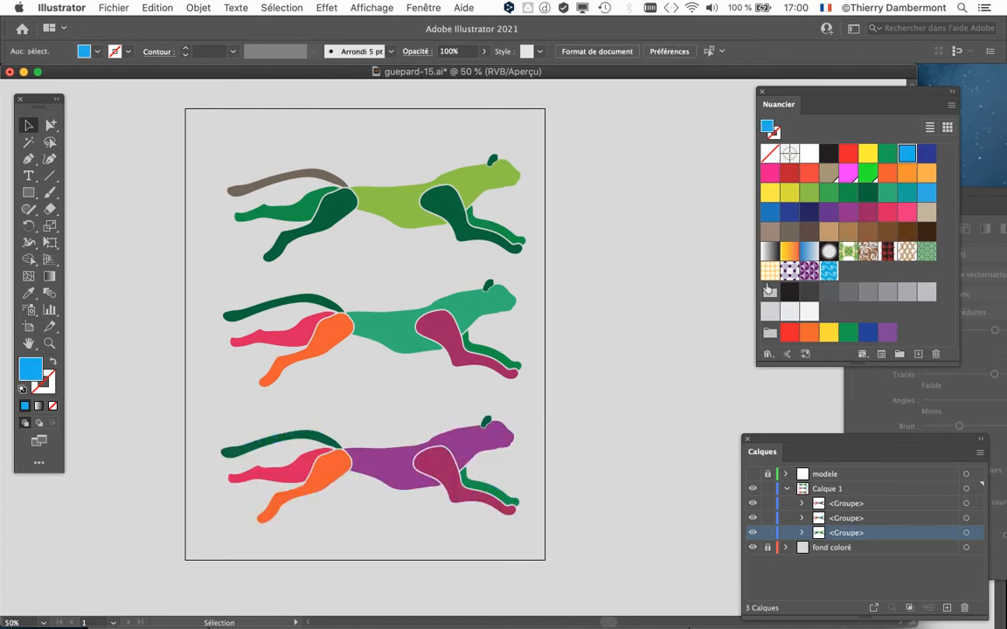
pyautogui.moveTo(519, 364); pyautogui.dragTo(326, 479)
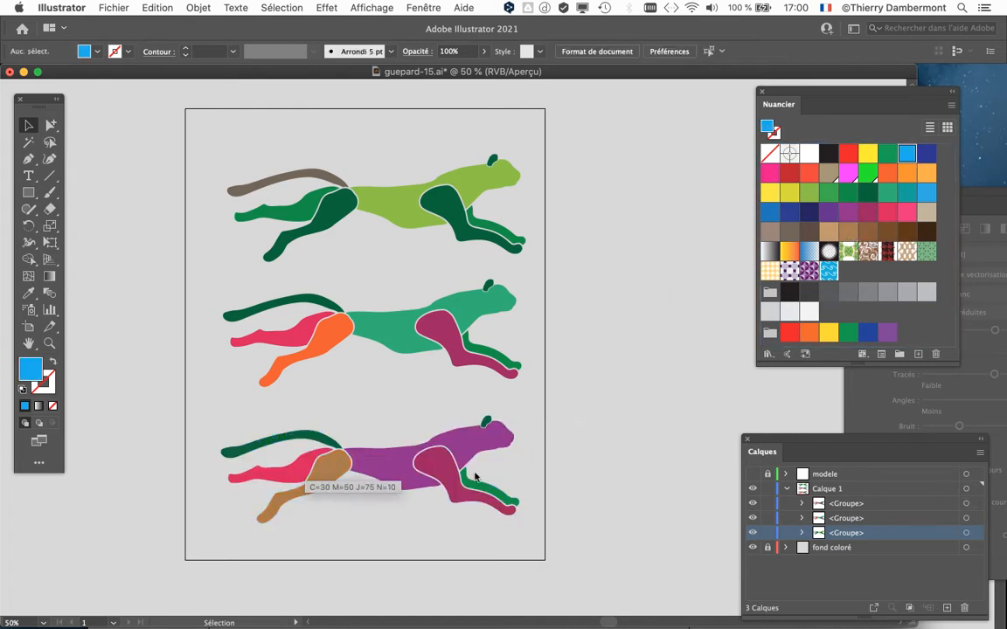
pyautogui.moveTo(842, 217); pyautogui.dragTo(284, 437)
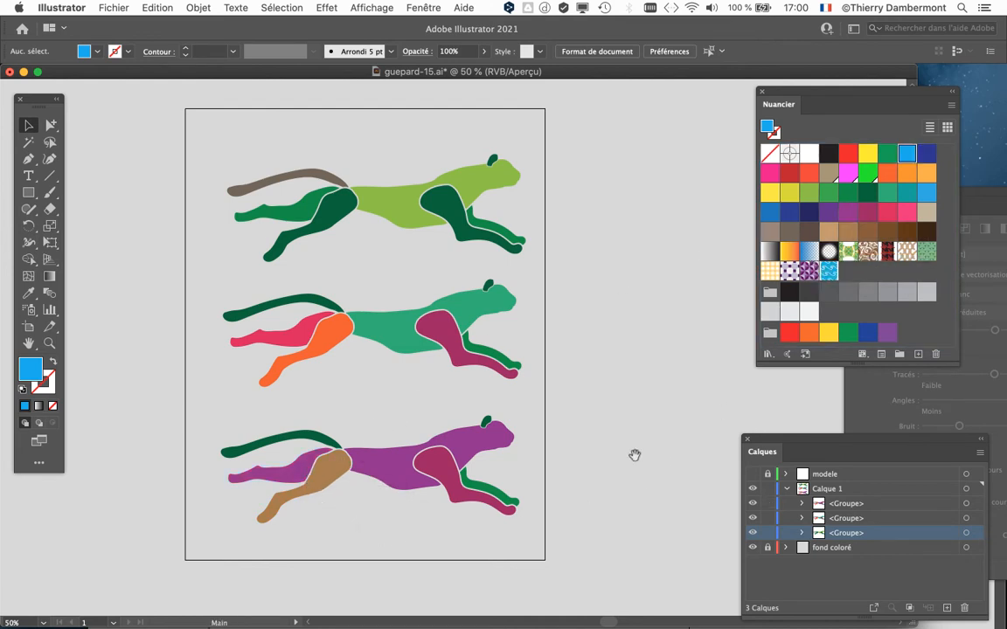
# Hide the "fond coloré" background layer and place the floating layer list beside the artboard
pyautogui.scroll(-3, 547, 376)
pyautogui.moveTo(767, 443); pyautogui.dragTo(628, 203)
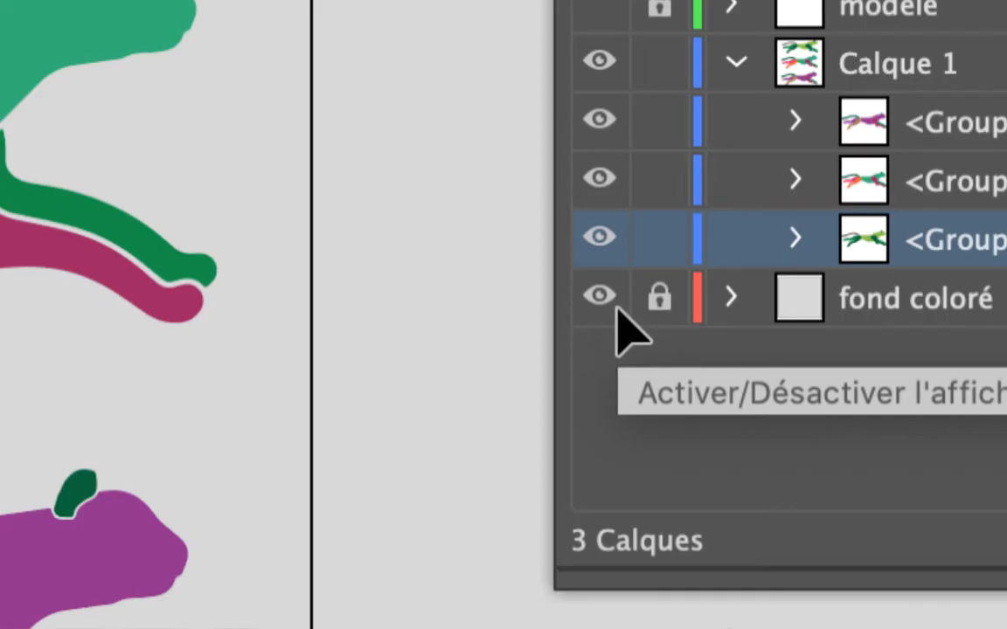
pyautogui.click(618, 306)
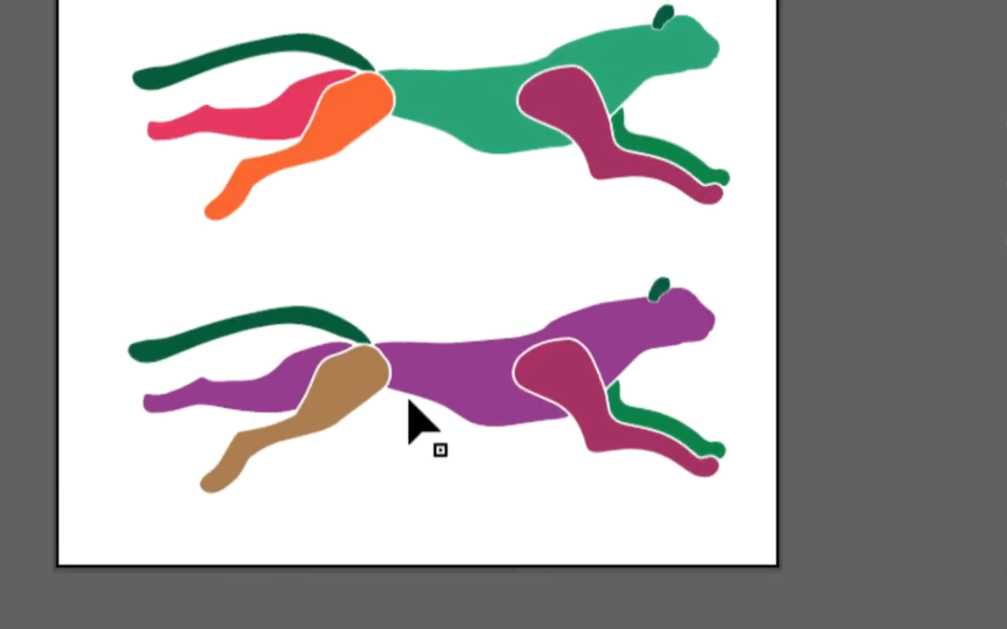
pyautogui.scroll(5, 416, 422)
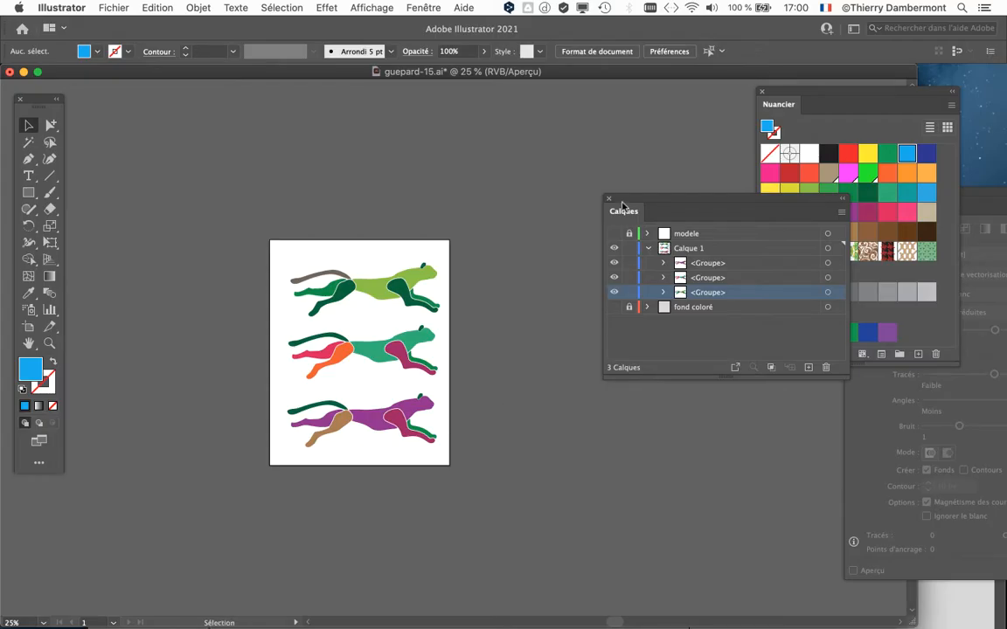
pyautogui.moveTo(627, 199); pyautogui.dragTo(513, 132)
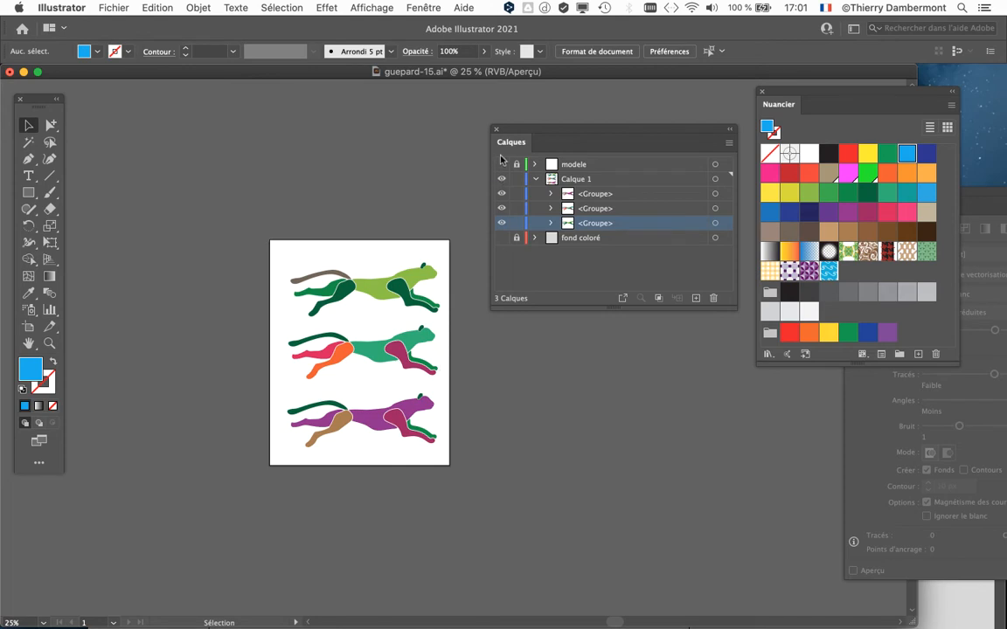
pyautogui.moveTo(516, 130); pyautogui.dragTo(575, 130)
pyautogui.scroll(2, 406, 284)
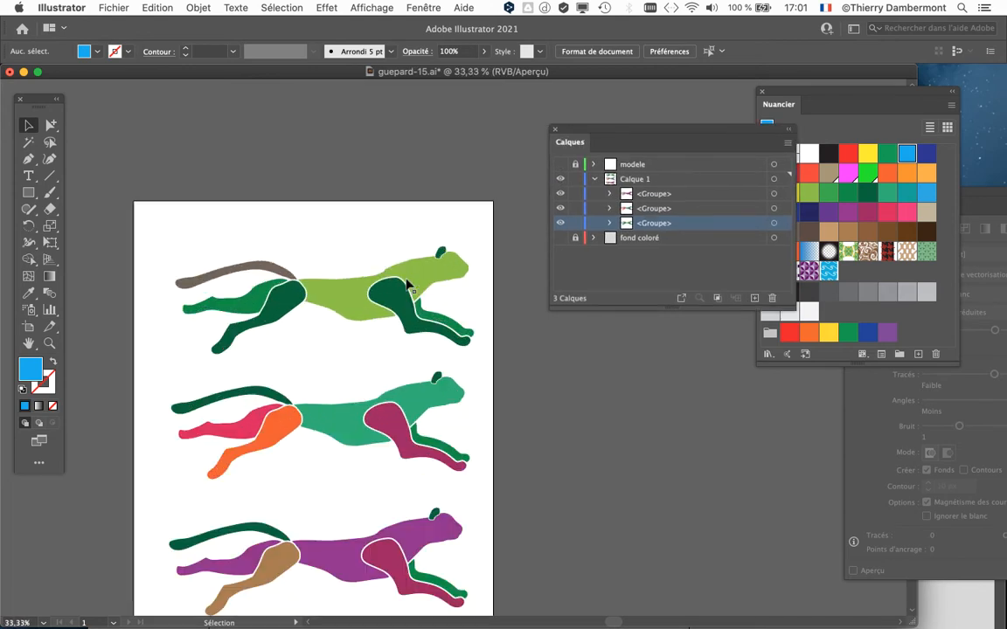
pyautogui.moveTo(362, 330); pyautogui.dragTo(354, 254)
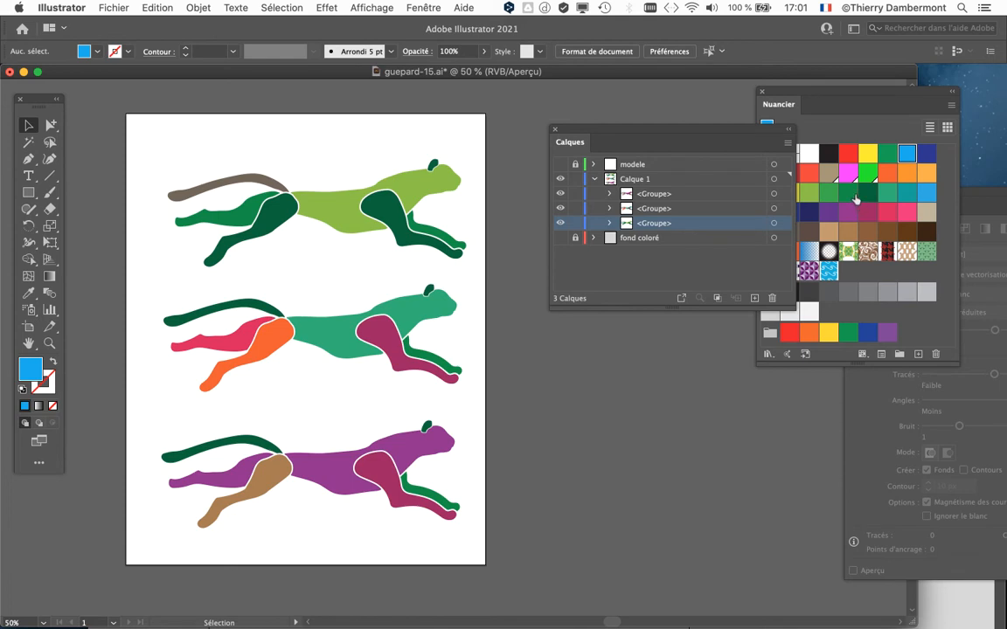
# Fill the middle cheetah's near front leg green; give the lowest cheetah a light blue body, dark blue near legs and green far hind leg
pyautogui.moveTo(853, 198); pyautogui.dragTo(385, 341)
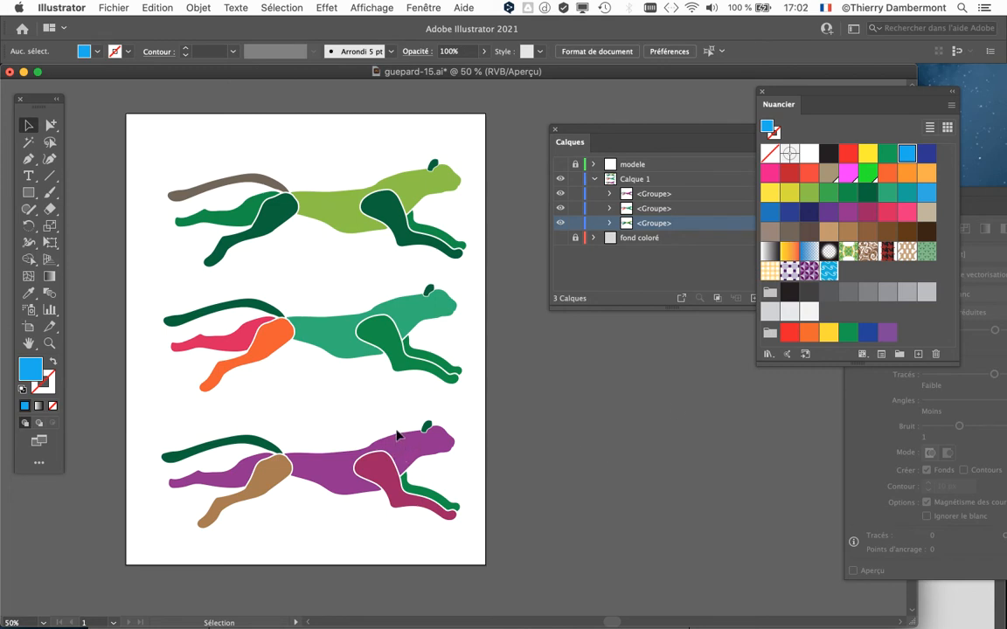
pyautogui.moveTo(925, 192); pyautogui.dragTo(418, 437)
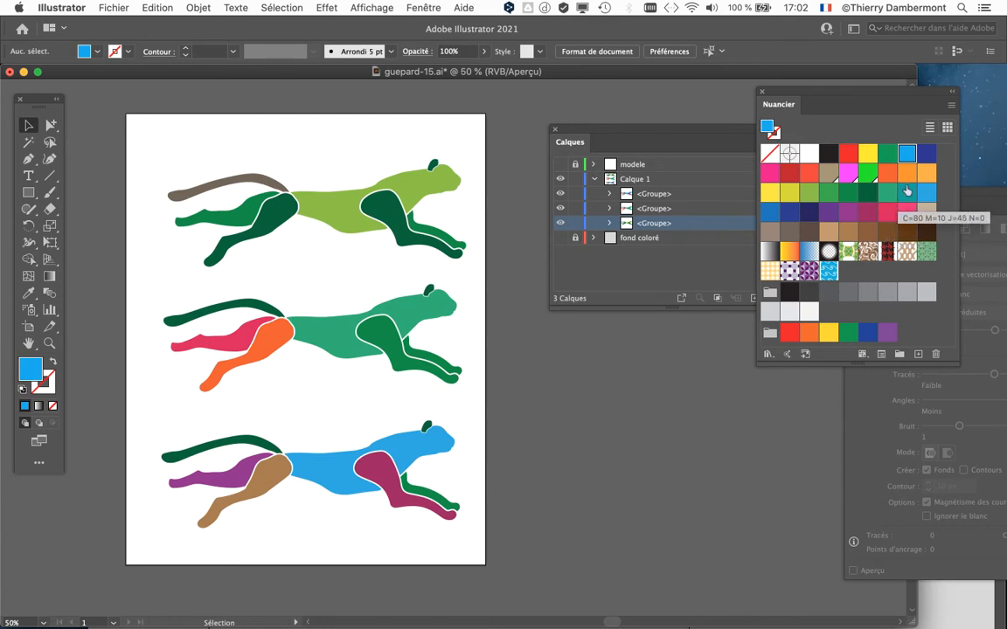
pyautogui.moveTo(926, 154); pyautogui.dragTo(398, 473)
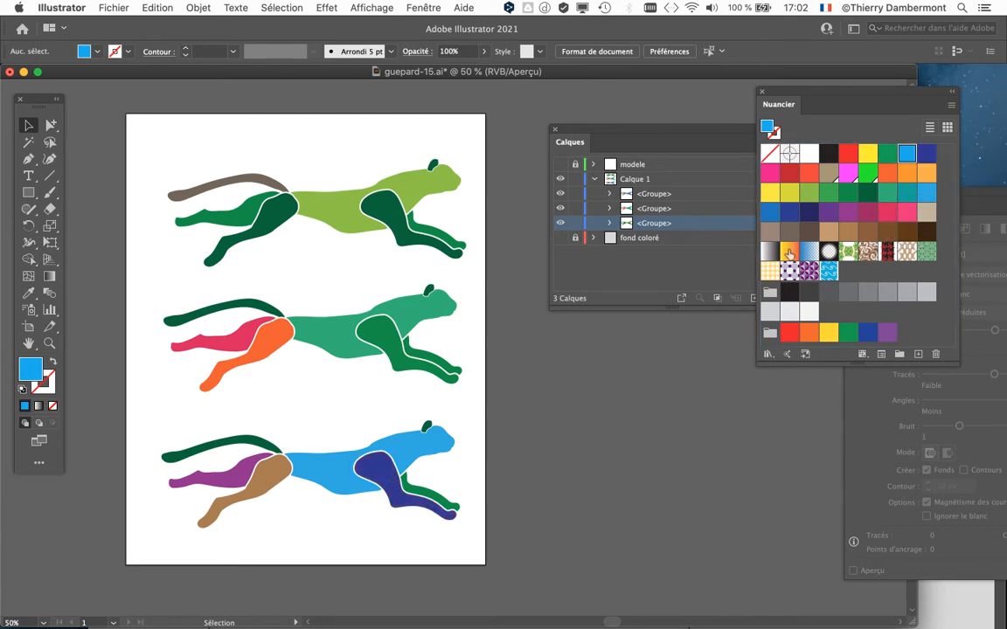
pyautogui.moveTo(919, 155); pyautogui.dragTo(252, 430)
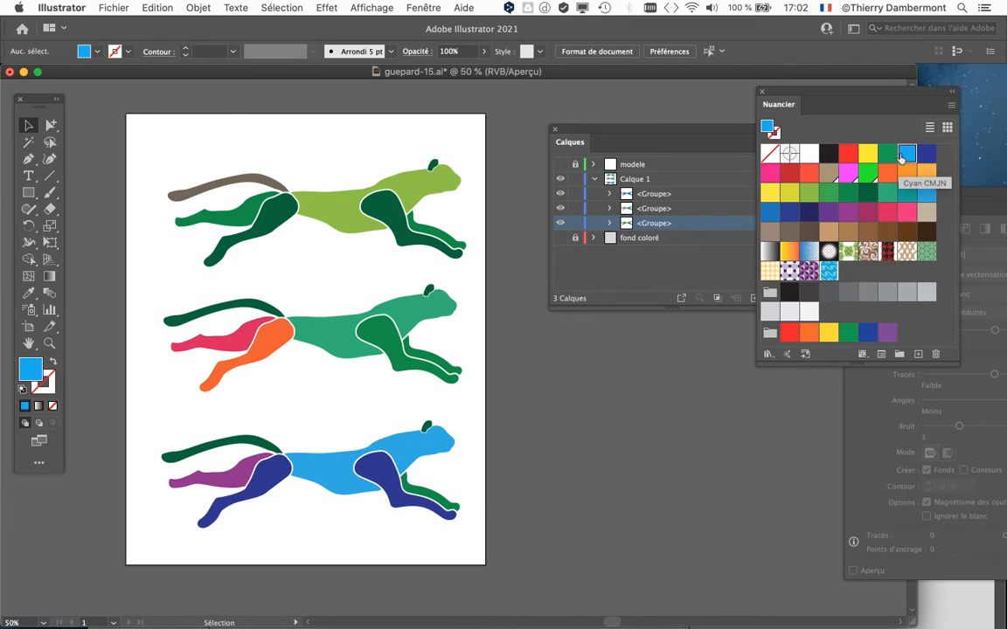
pyautogui.moveTo(887, 154); pyautogui.dragTo(236, 471)
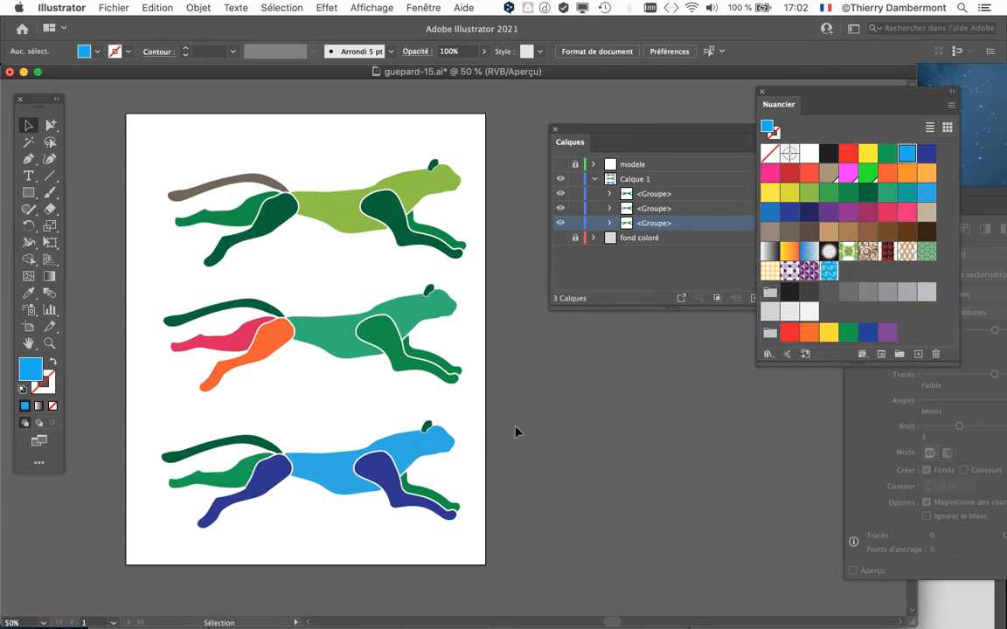
# Save the document as a new Illustrator file named guepard-16.ai in the Illustrator FAD nov 2021 (local) folder
pyautogui.click(95, 8)
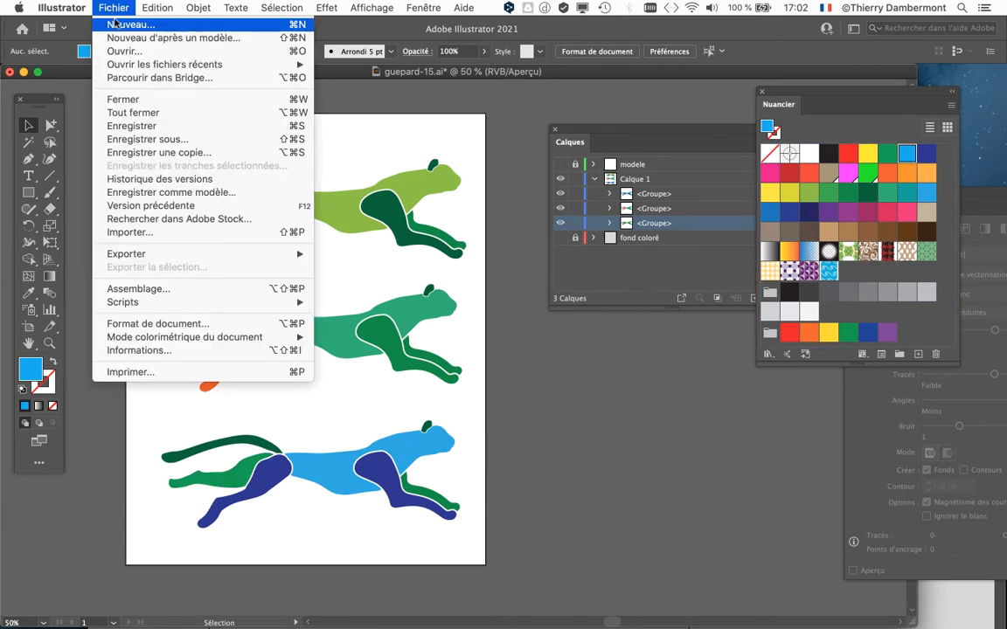
pyautogui.click(153, 139)
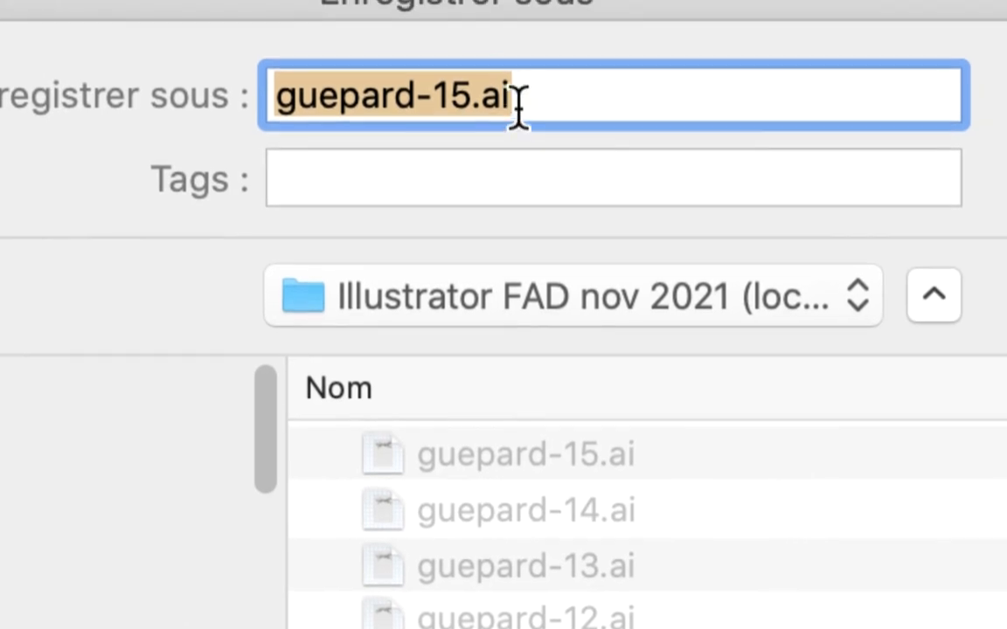
pyautogui.click(515, 104)
pyautogui.moveTo(498, 103); pyautogui.dragTo(476, 103)
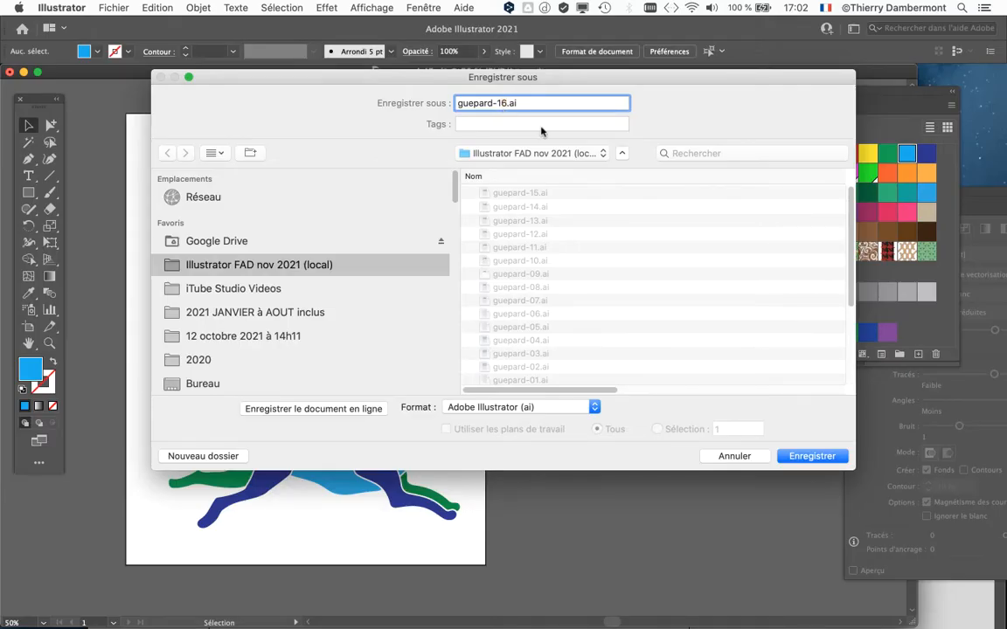
pyautogui.write('6')
pyautogui.click(806, 455)
pyautogui.click(680, 504)
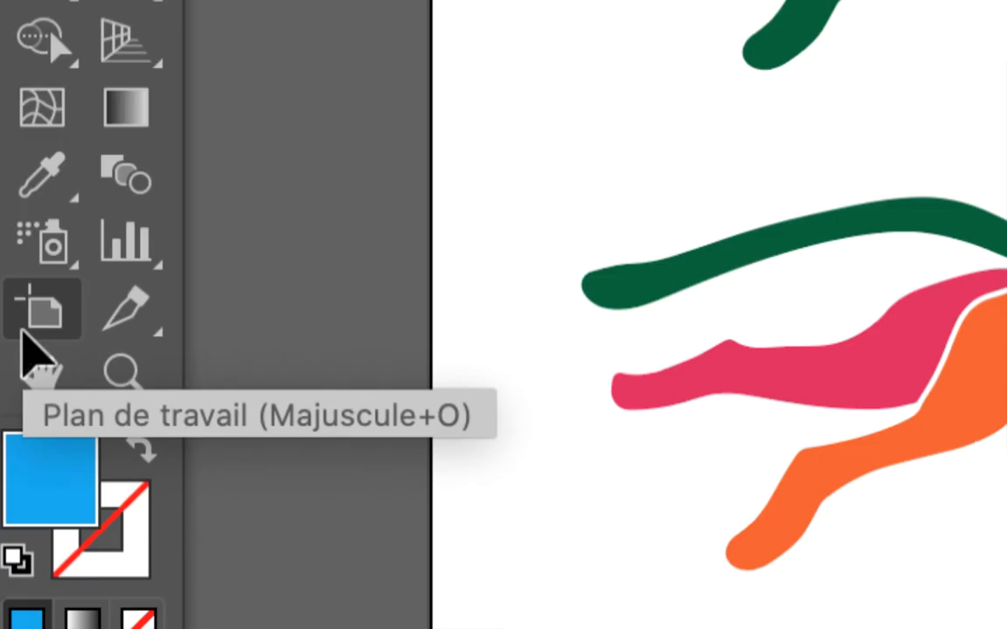
# Check the artboard's bounds and examine the blue cheetah's front legs up close
pyautogui.click(26, 329)
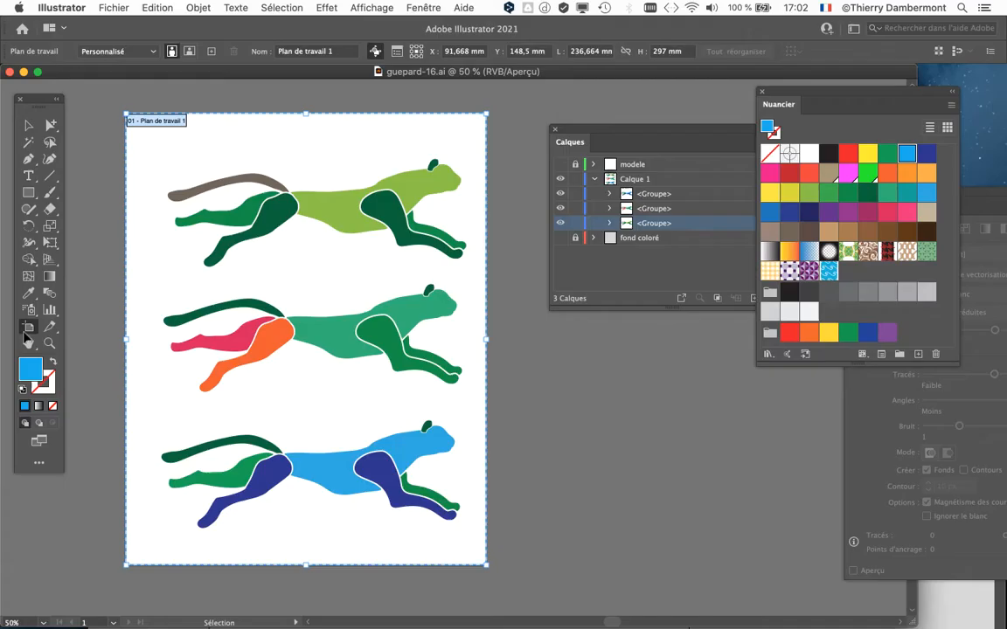
pyautogui.click(28, 127)
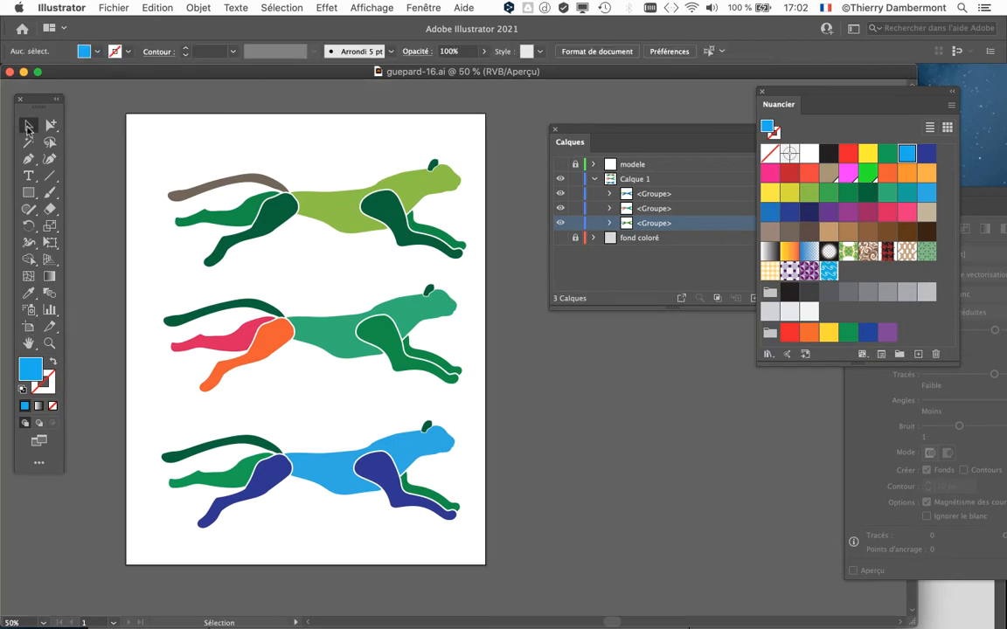
pyautogui.press('super+equal')
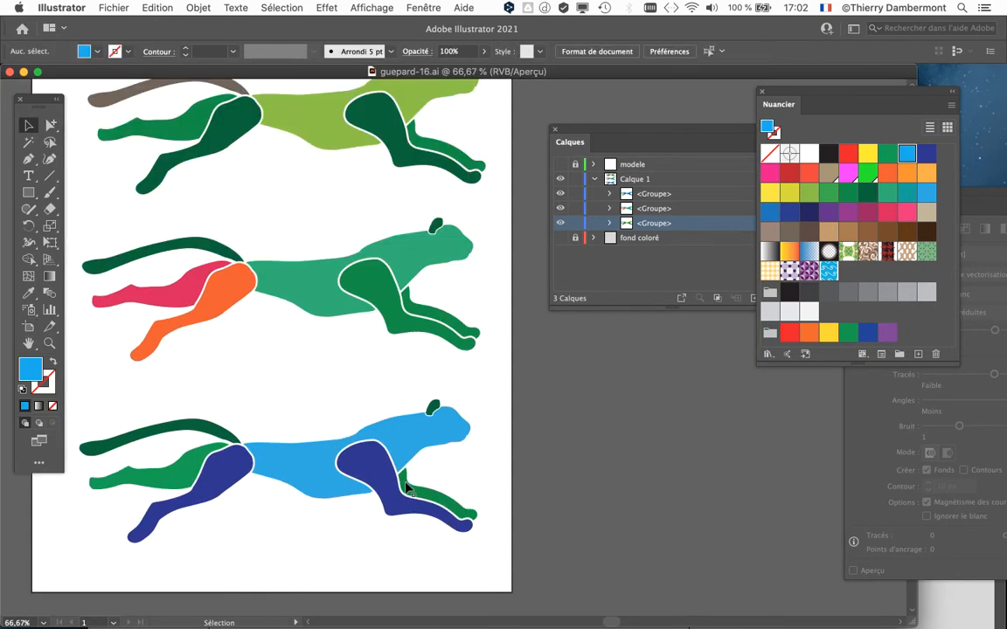
pyautogui.moveTo(400, 452); pyautogui.dragTo(430, 392)
pyautogui.press('super+equal')
pyautogui.press('super+equal')
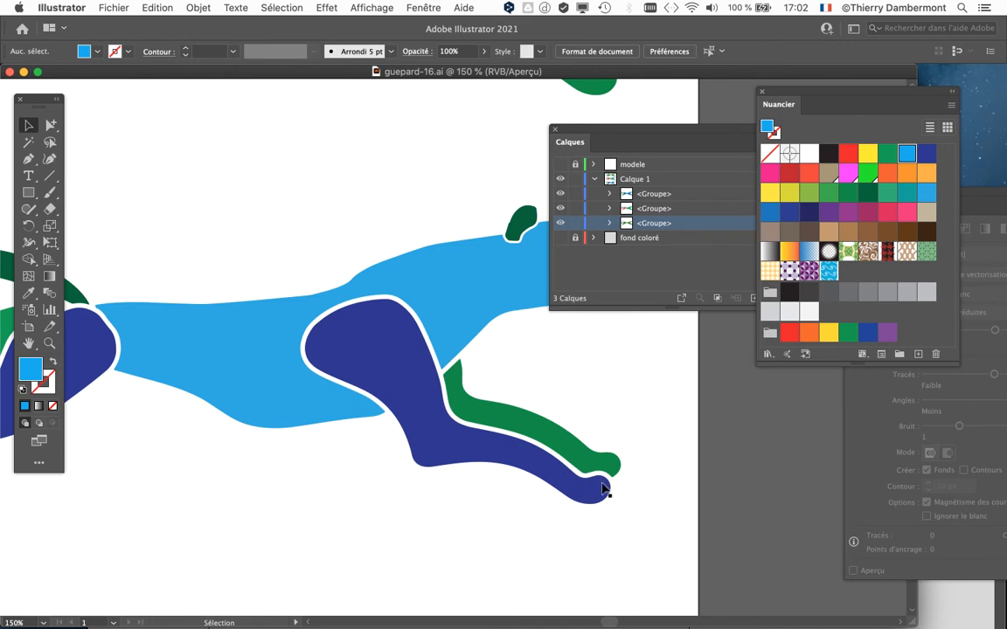
# Move the floating layer list off the cheetahs to the empty area beside the artboard, below the colour swatches
pyautogui.scroll(-2, 603, 490)
pyautogui.click(566, 133)
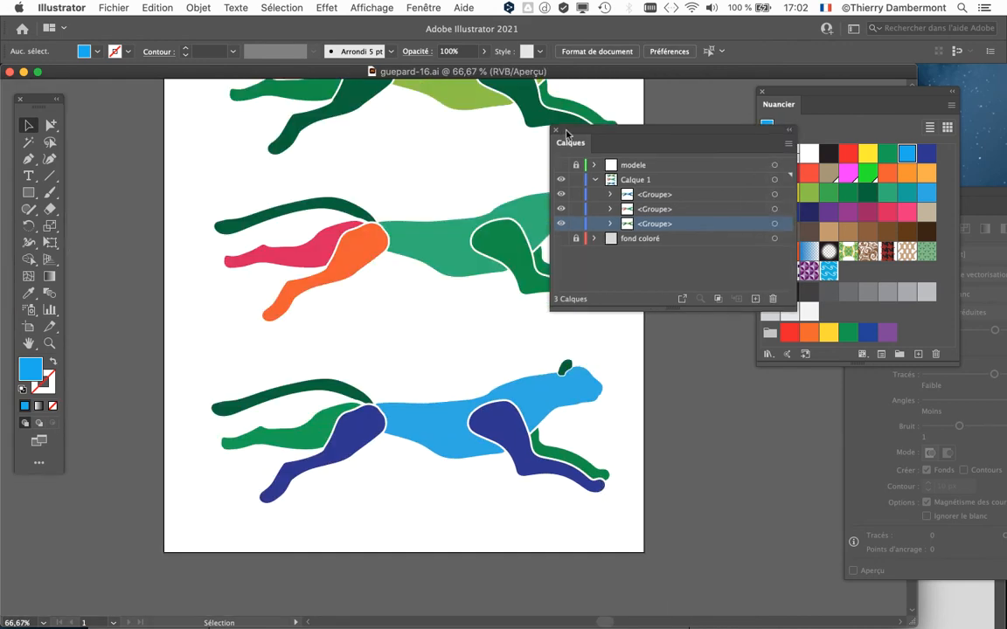
pyautogui.moveTo(566, 133); pyautogui.dragTo(687, 401)
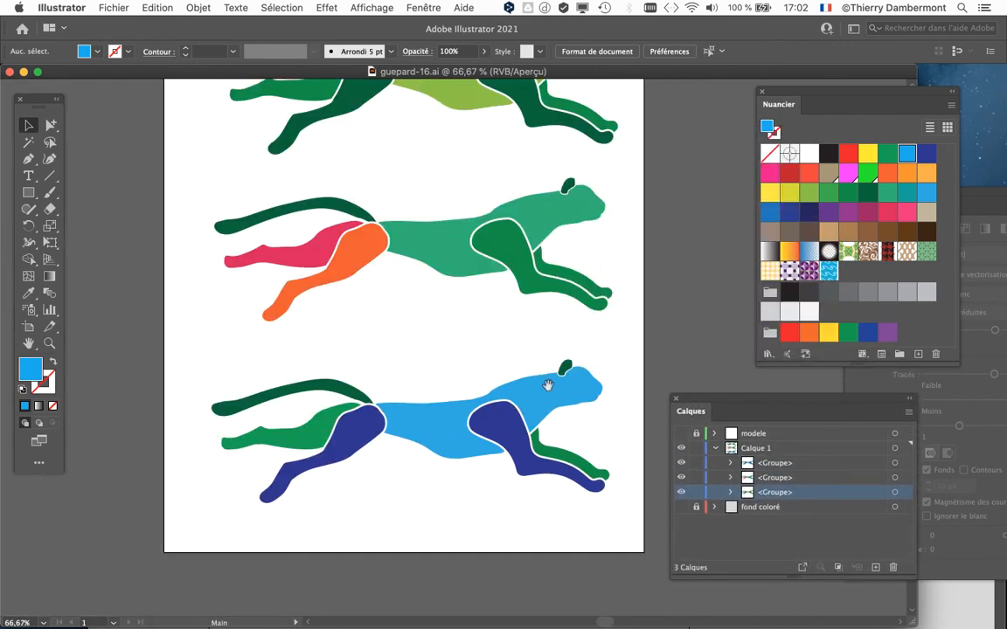
# Draw a brown rectangle covering the blue cheetah and send it to the back, behind all the cheetah groups
pyautogui.moveTo(448, 337); pyautogui.dragTo(400, 224)
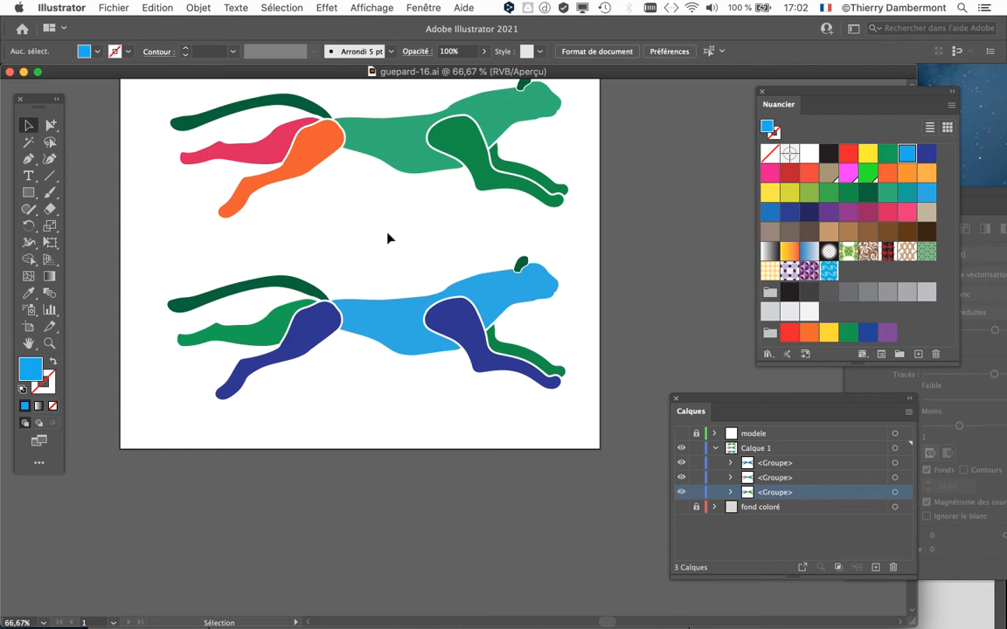
pyautogui.moveTo(29, 193); pyautogui.dragTo(79, 196)
pyautogui.moveTo(156, 248)
pyautogui.mouseDown()
pyautogui.moveTo(409, 364)
pyautogui.moveTo(591, 428)
pyautogui.mouseUp()
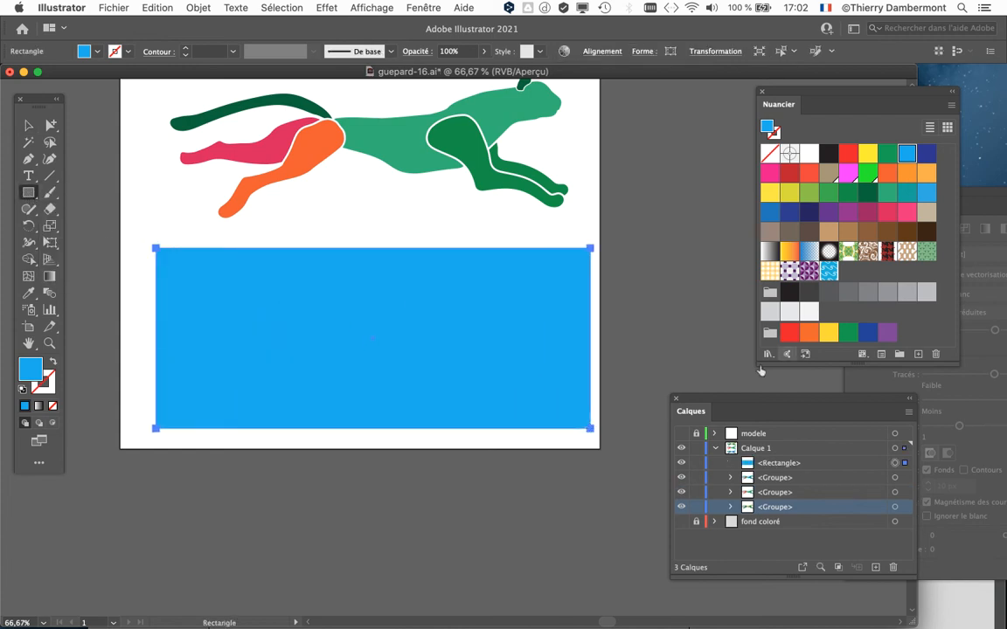
pyautogui.click(848, 231)
pyautogui.click(198, 7)
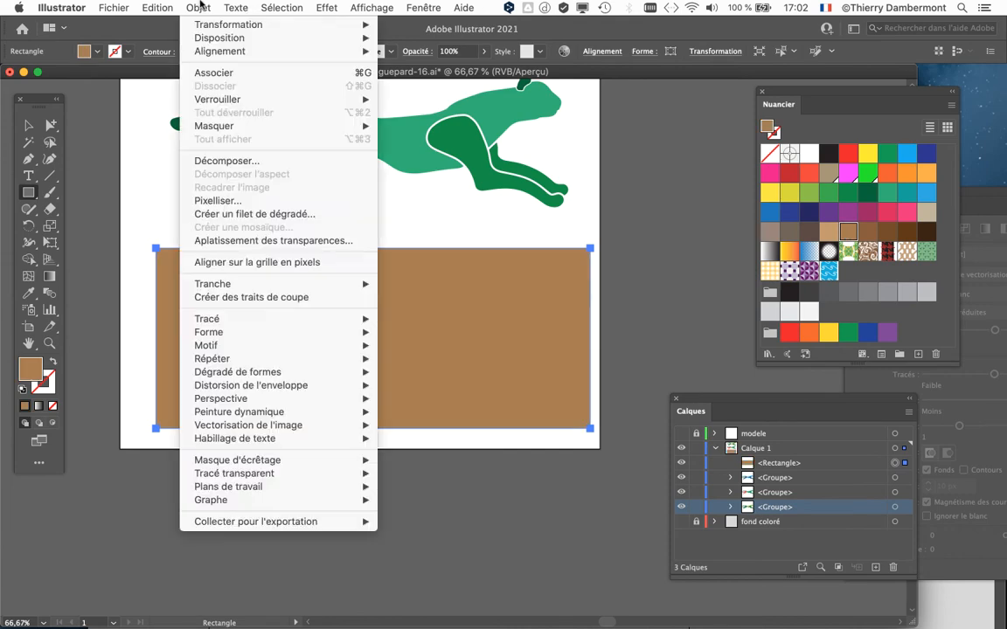
pyautogui.moveTo(192, 39)
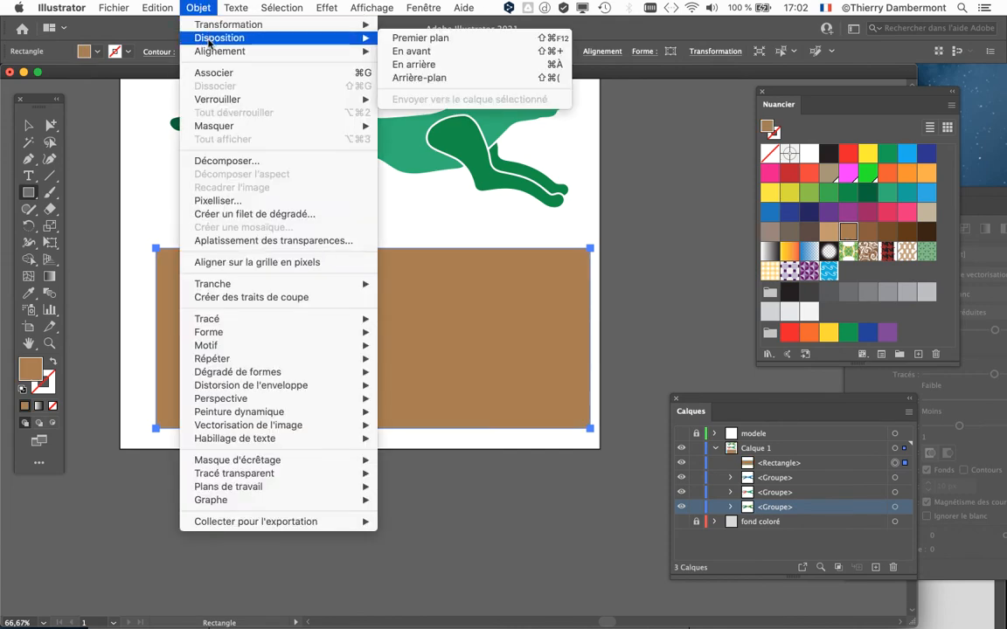
pyautogui.click(440, 80)
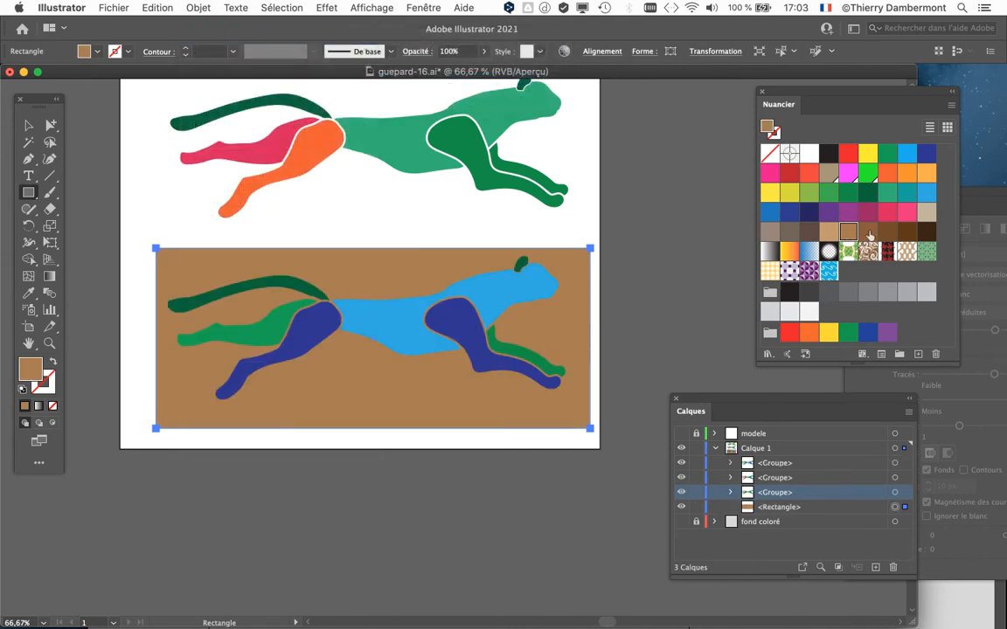
# Try dark brown, beige and several grey fills on the background rectangle, ending with the yellow-to-red gradient, and deselect it
pyautogui.click(905, 232)
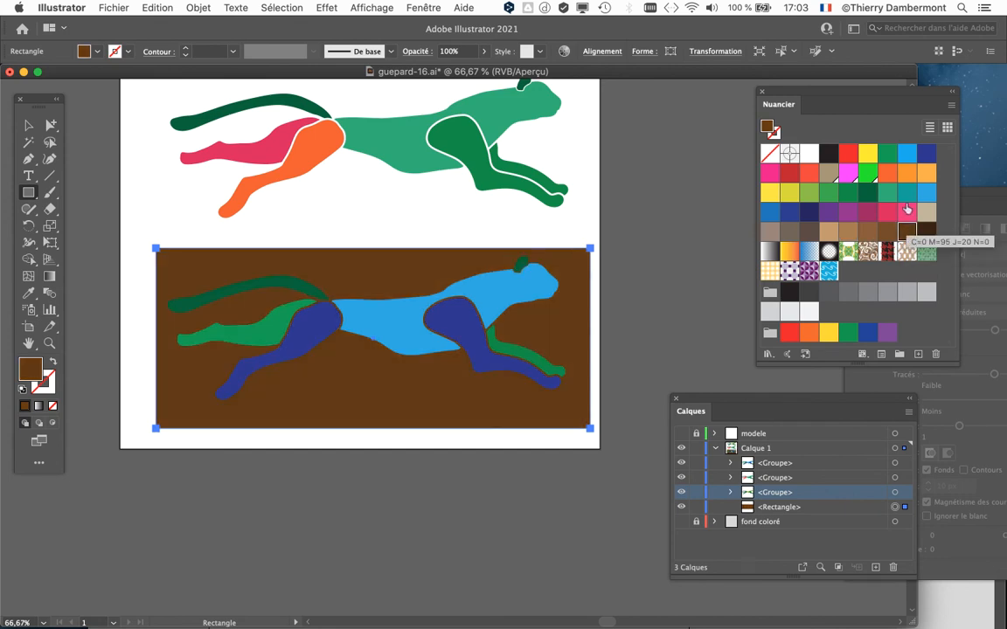
pyautogui.click(907, 193)
pyautogui.click(925, 212)
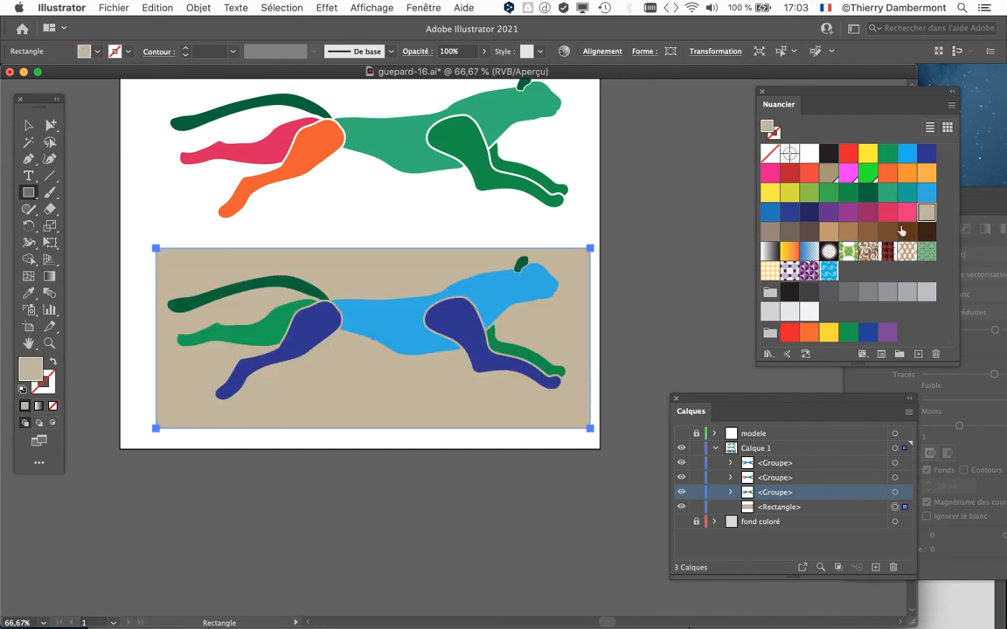
pyautogui.click(869, 293)
pyautogui.click(887, 293)
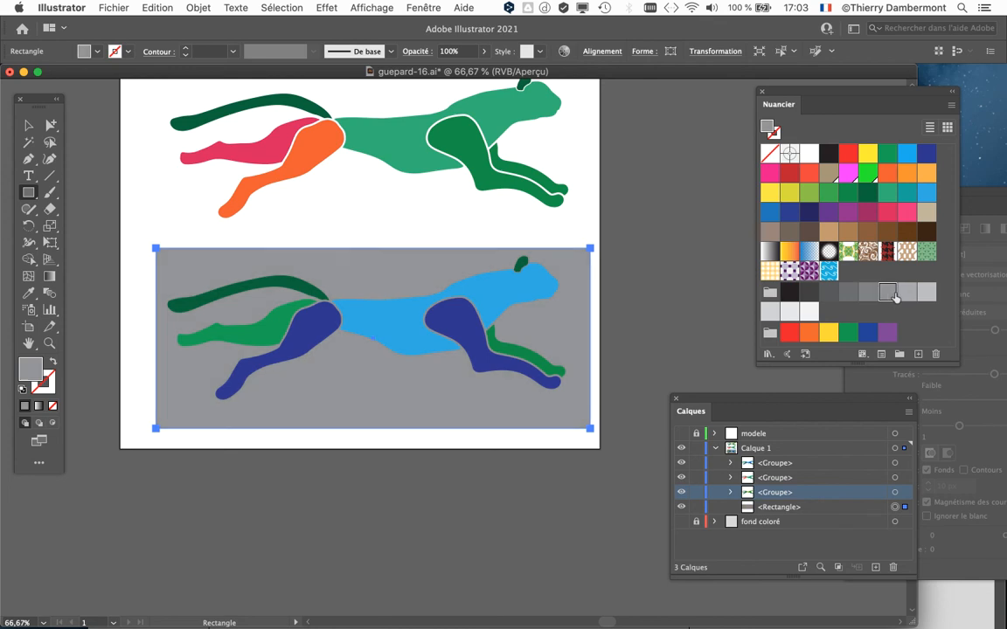
pyautogui.click(925, 292)
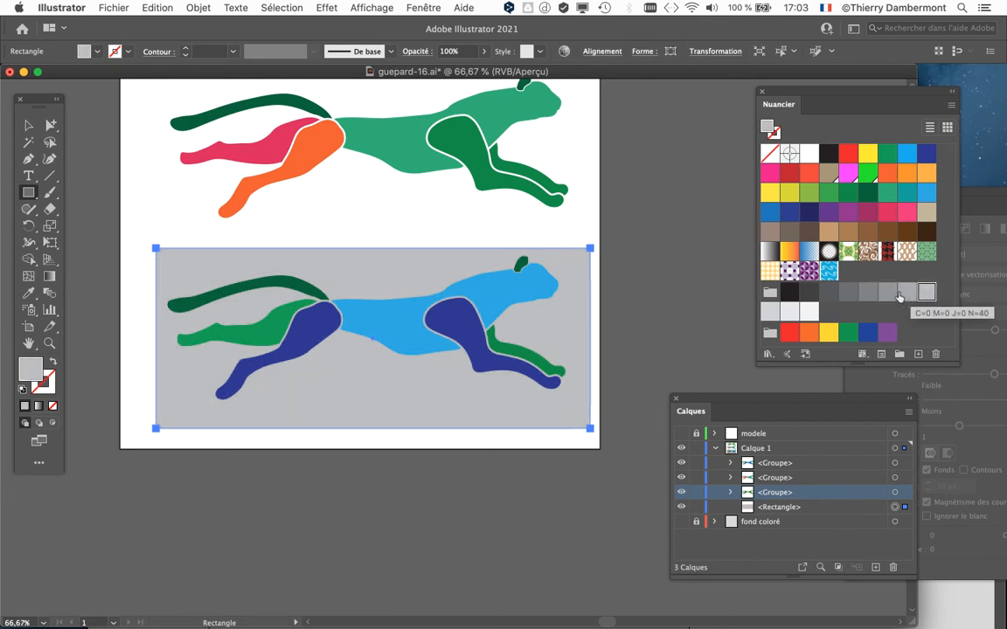
pyautogui.click(790, 254)
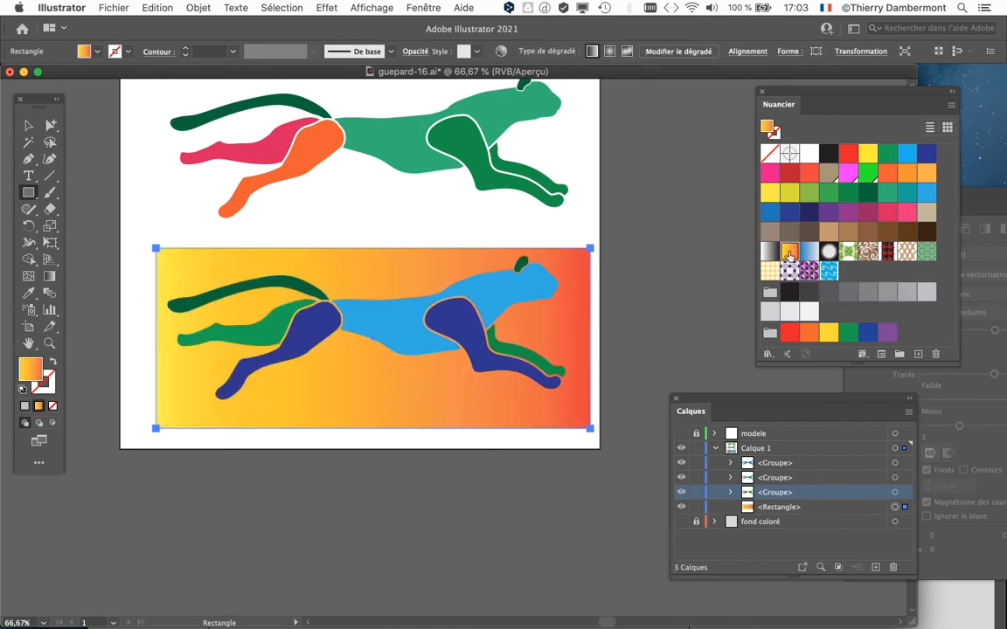
pyautogui.click(29, 124)
pyautogui.press('super+shift+a')
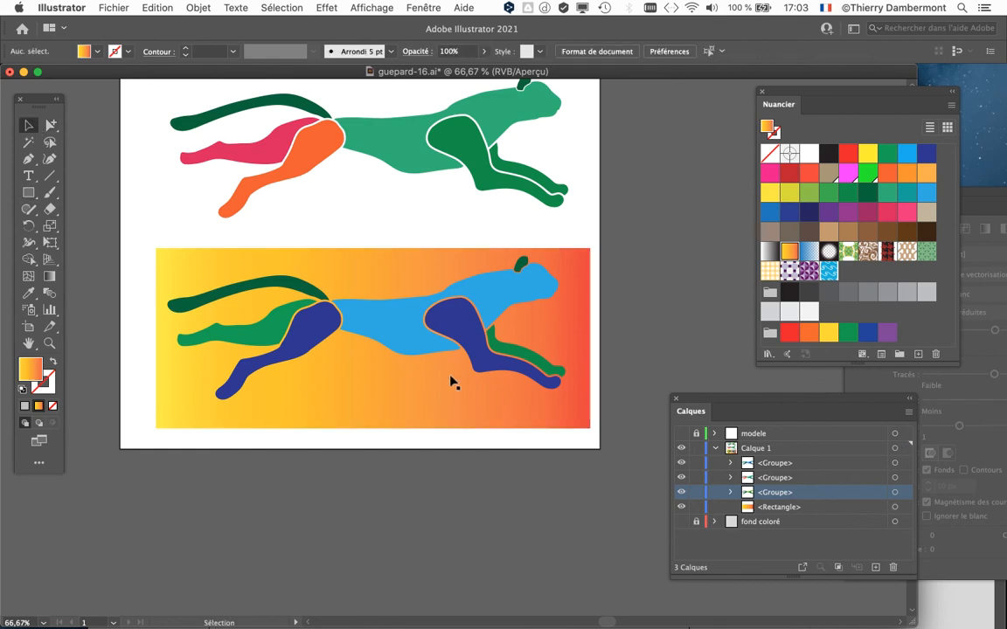
# Examine up close the gaps around the blue cheetah's legs and body against the gradient background
pyautogui.scroll(5, 449, 382)
pyautogui.scroll(2, 479, 300)
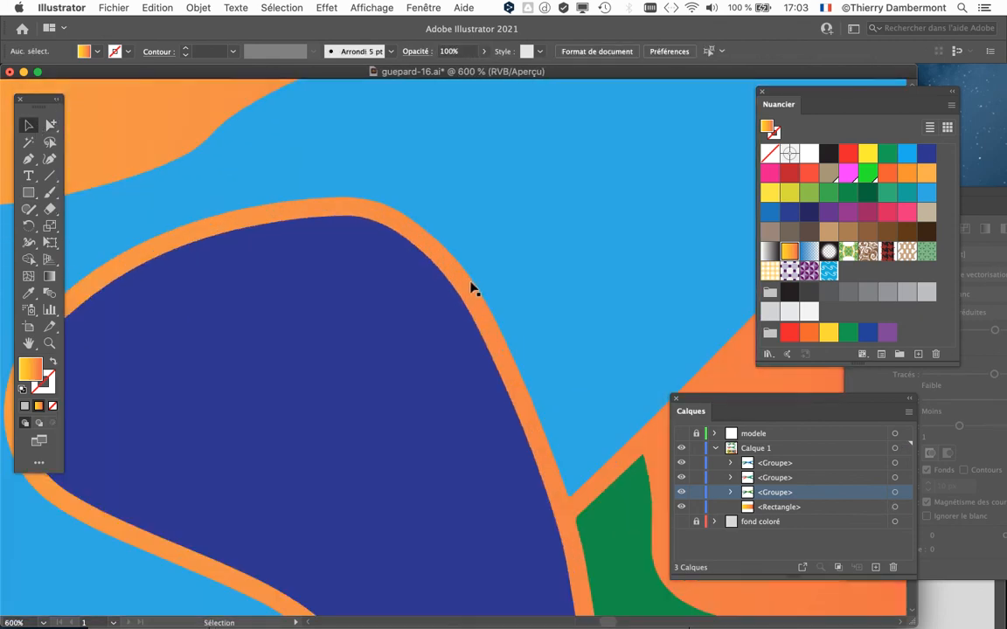
pyautogui.scroll(1, 418, 251)
pyautogui.scroll(-6, 476, 358)
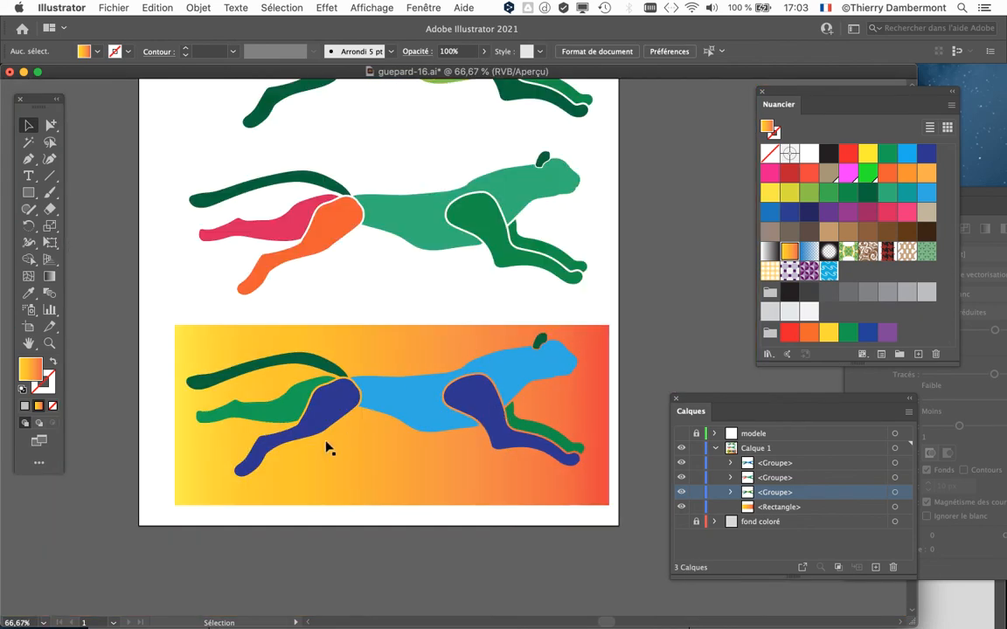
pyautogui.scroll(1, 328, 447)
pyautogui.moveTo(450, 348); pyautogui.dragTo(435, 244)
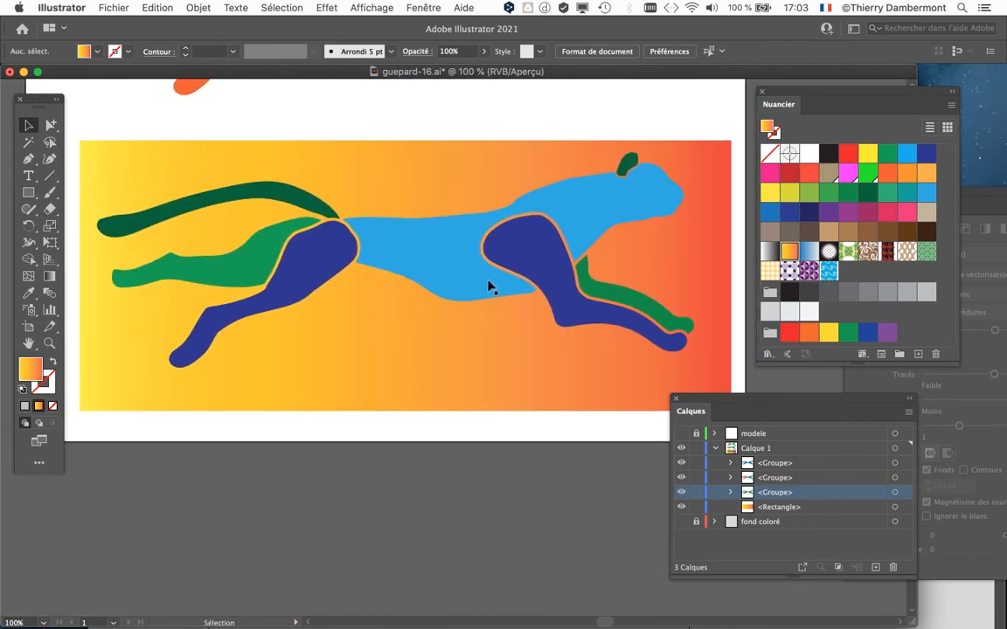
pyautogui.scroll(-1, 490, 291)
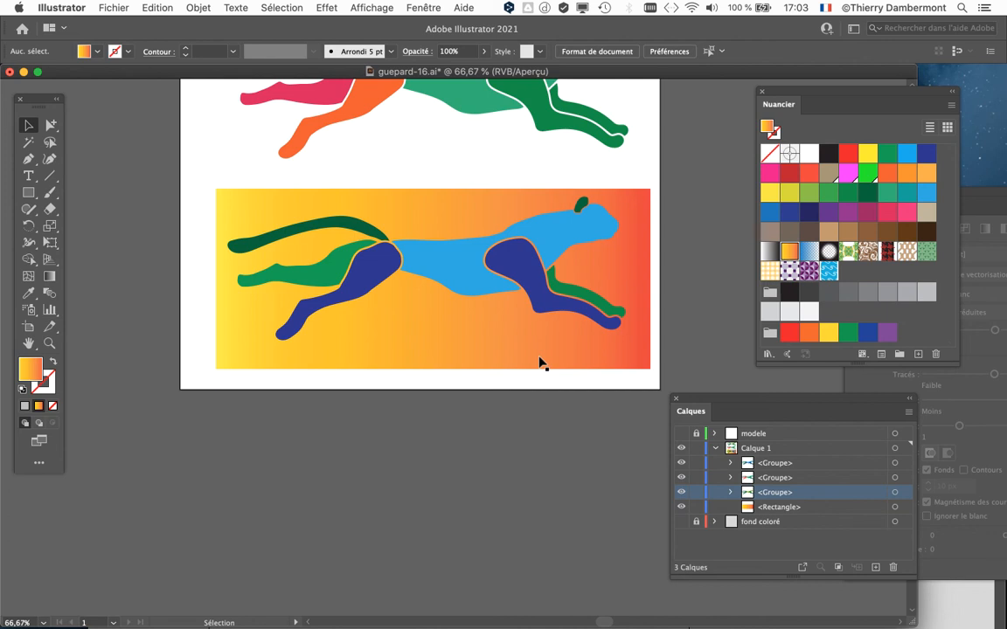
# Try the black-and-white gradient and other patterns on the background rectangle, settle on the yellow gingham pattern, and deselect it
pyautogui.click(603, 256)
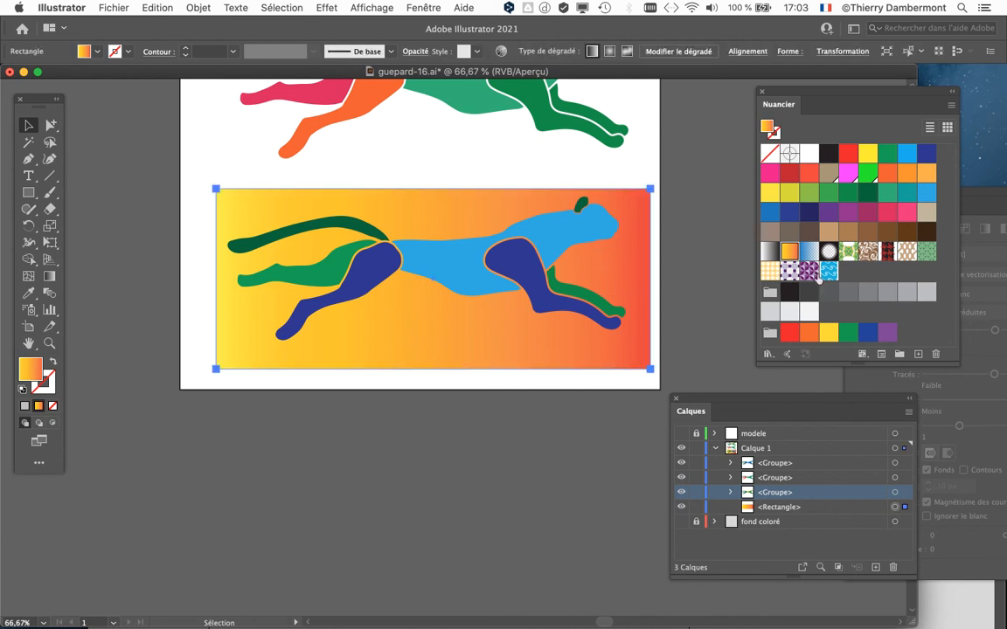
pyautogui.click(769, 251)
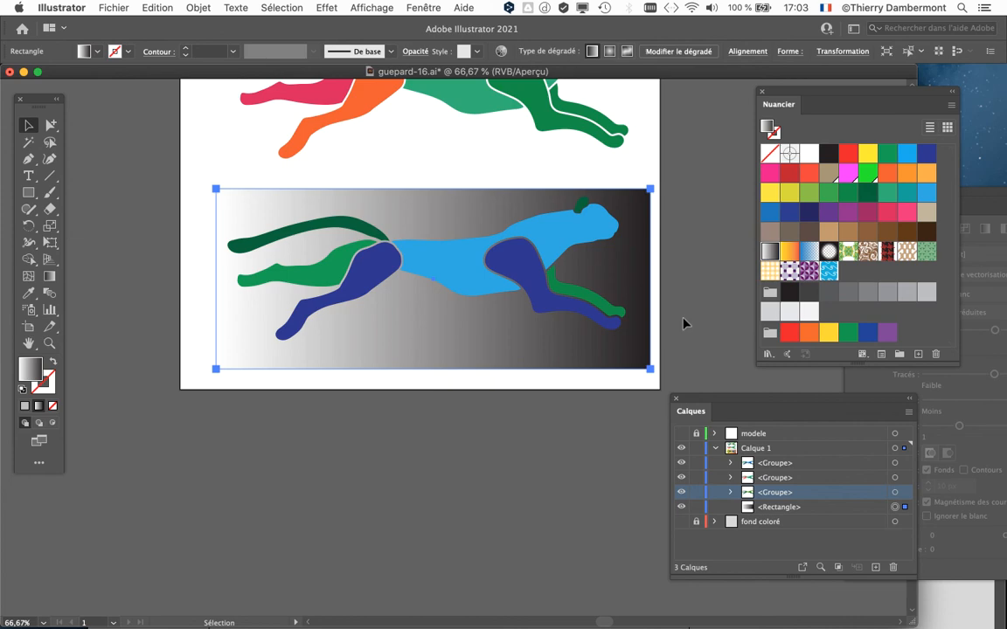
pyautogui.click(828, 271)
pyautogui.click(790, 271)
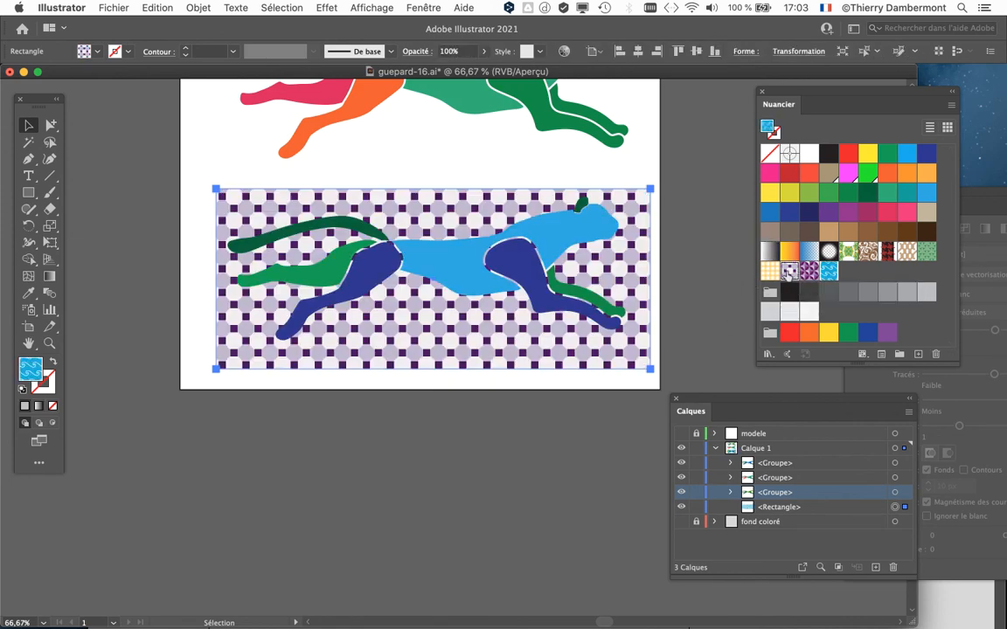
pyautogui.click(769, 271)
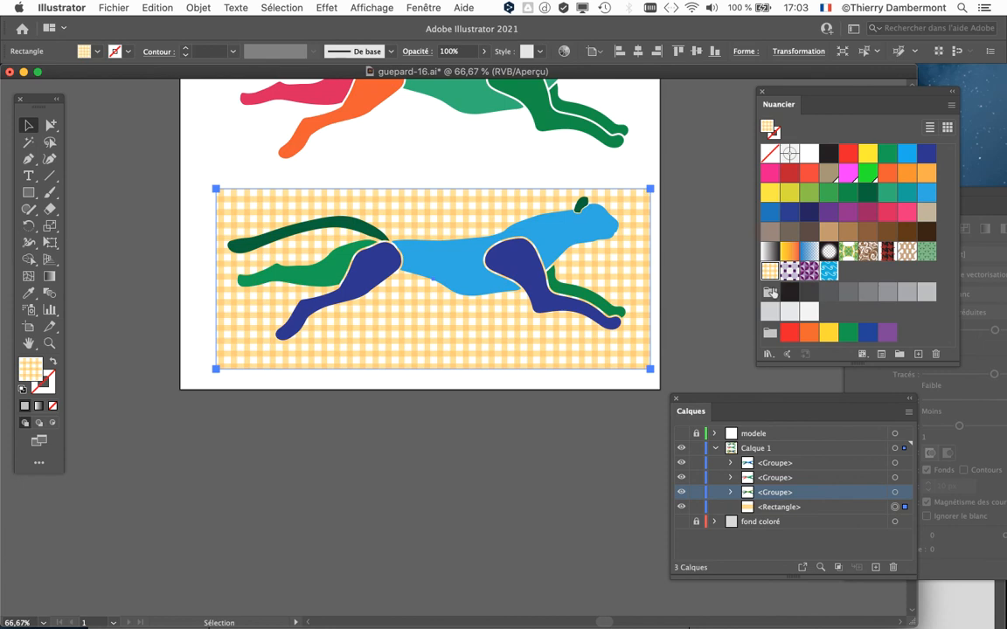
pyautogui.click(697, 292)
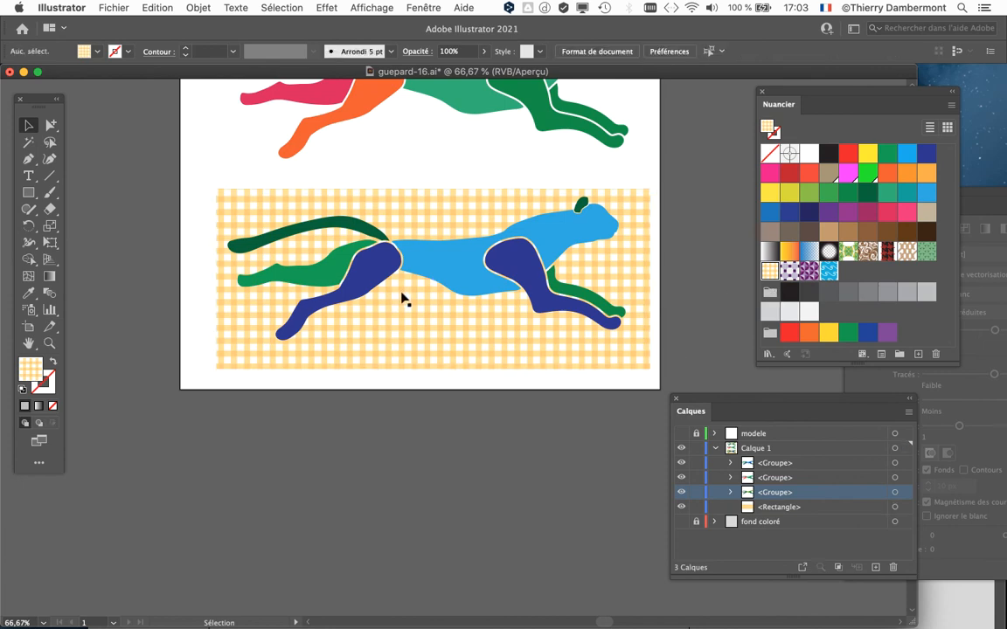
# Save the document as a new Illustrator file named guepard-17.ai in the Illustrator FAD nov 2021 (local) folder
pyautogui.click(112, 8)
pyautogui.click(162, 139)
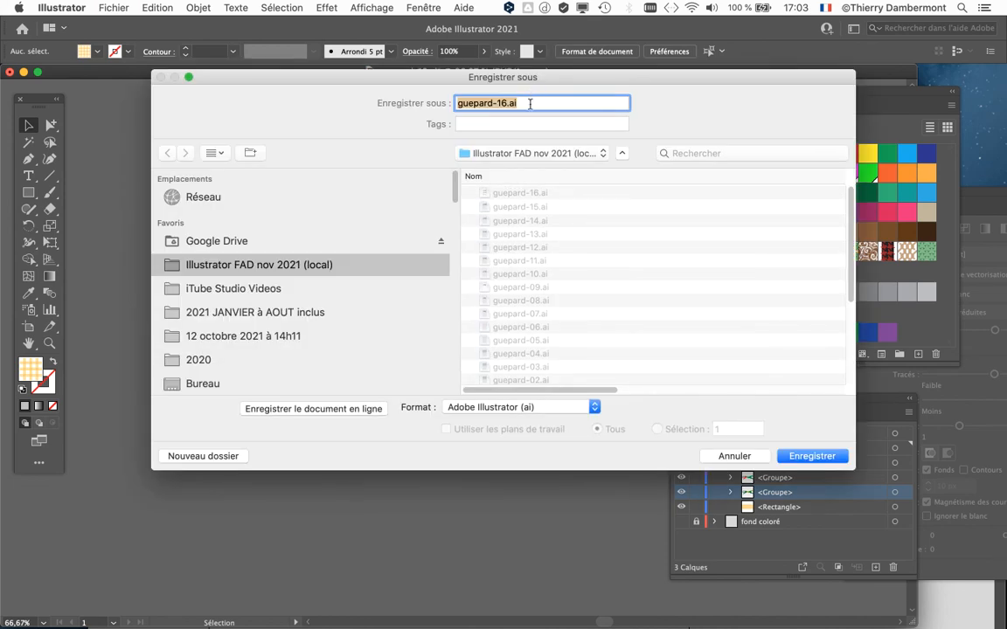
pyautogui.click(506, 102)
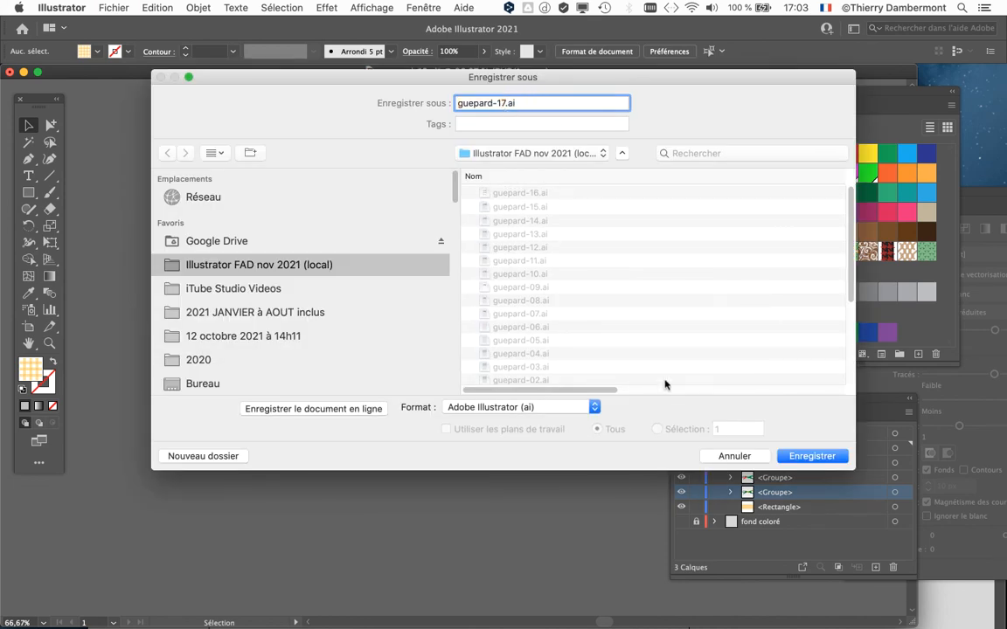
pyautogui.click(812, 455)
pyautogui.click(670, 504)
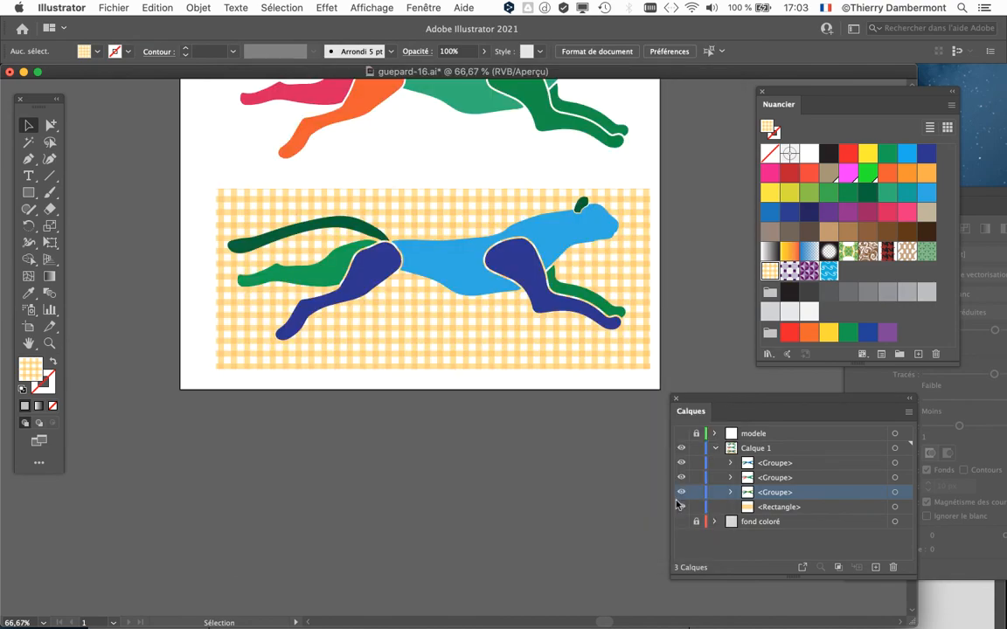